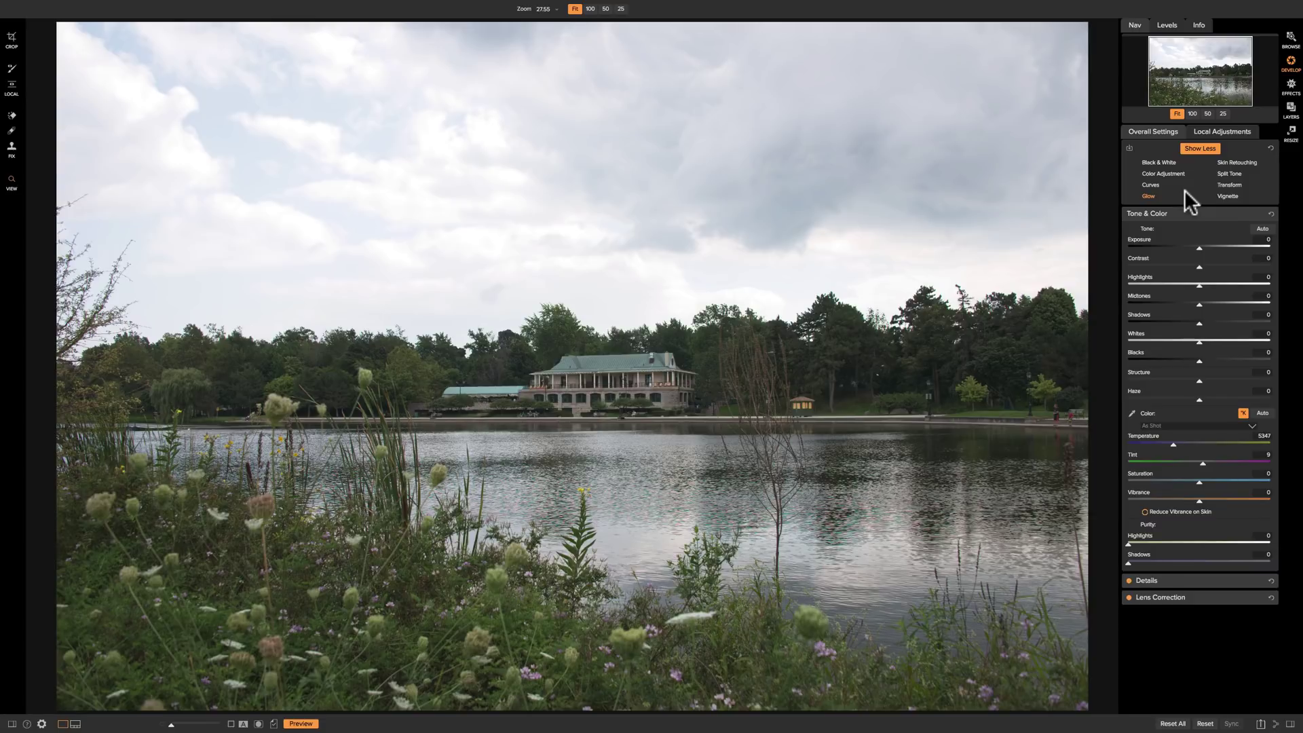
Collapse the Overall Settings list with Show Less so only active adjustments remain.
click(1198, 148)
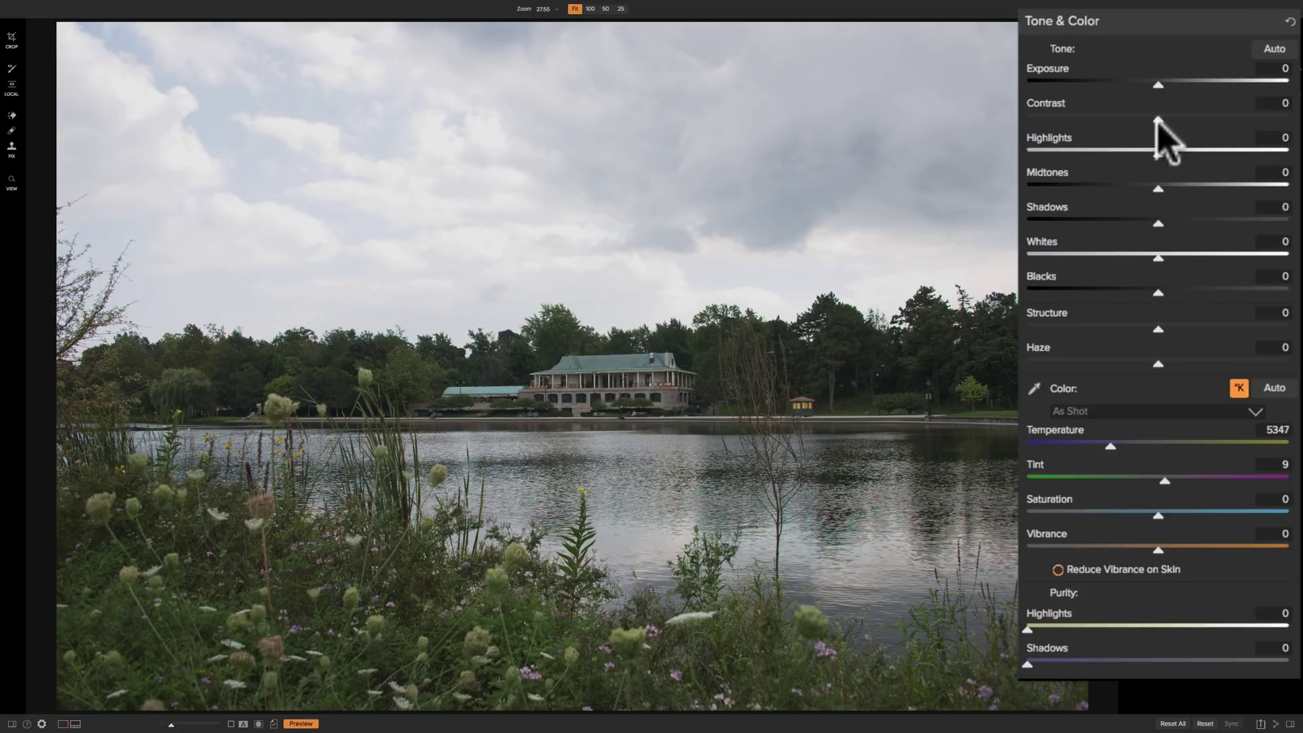
Pull Highlights down to -76 to darken the cloudy sky, and test Tone Auto.
click(1155, 153)
drag(1156, 153, 1060, 153)
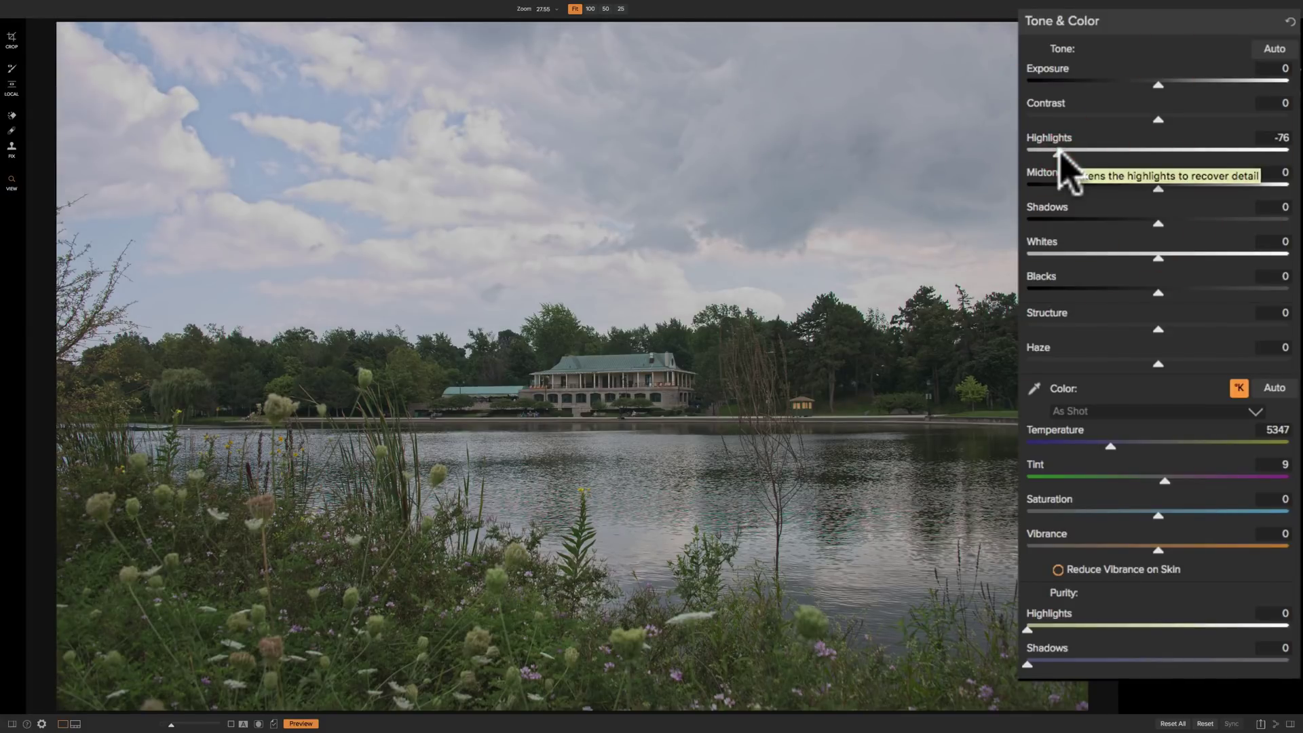
click(1275, 50)
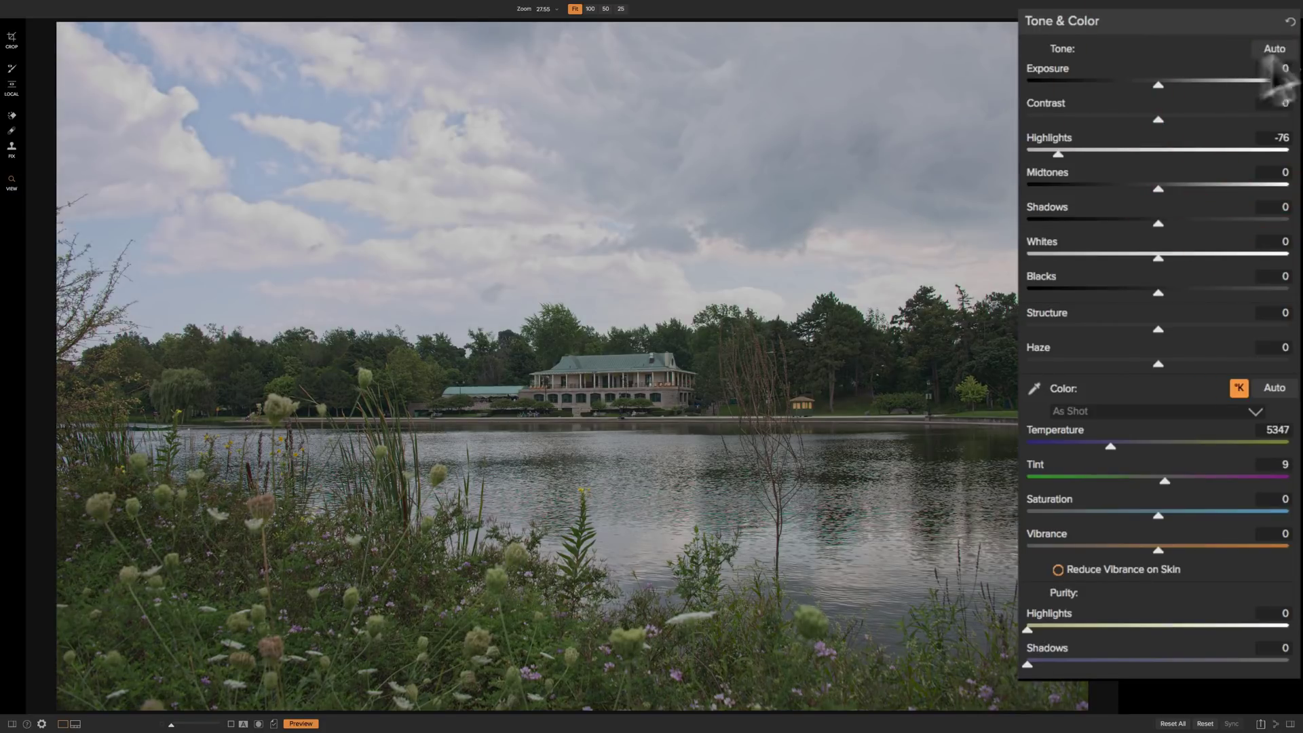
Set Highlights to -69, Midtones to 13 and Shadows to 25 in Tone & Color.
click(1057, 154)
drag(1058, 154, 1068, 155)
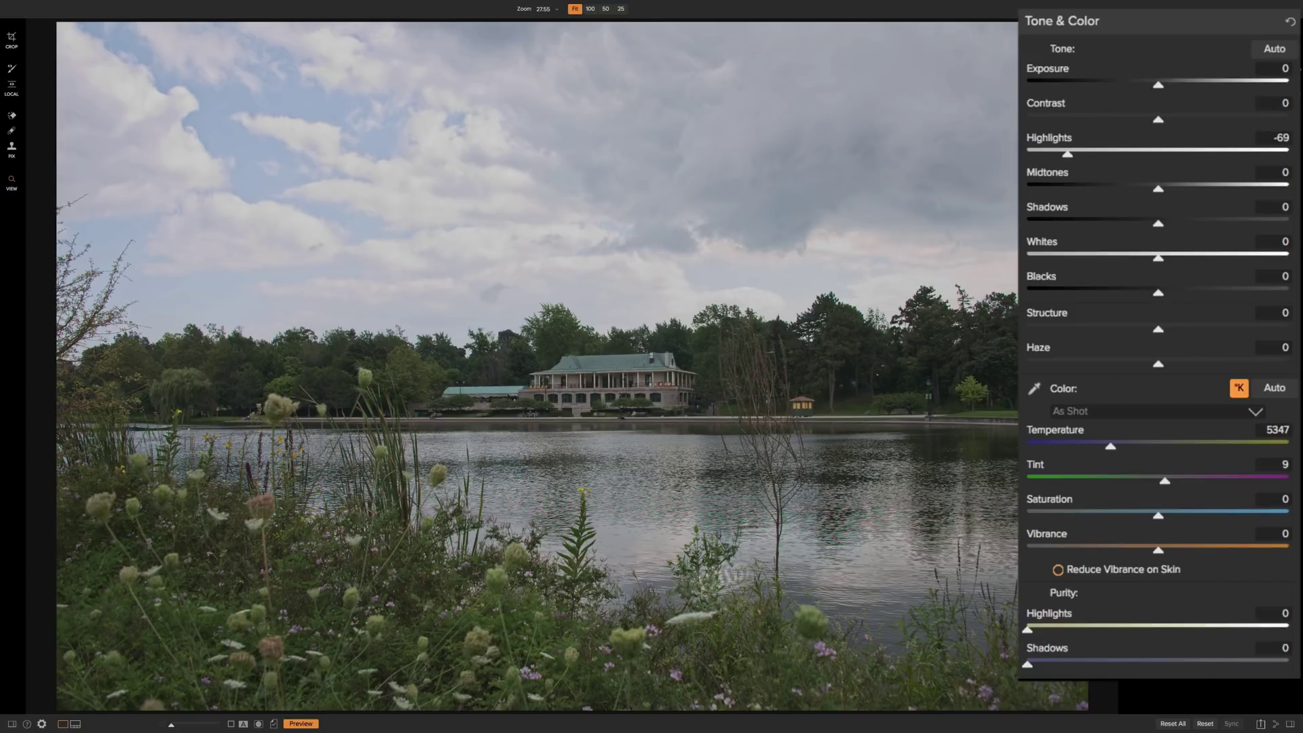
mouse_move(1159, 187)
mouse_down()
mouse_move(1196, 188)
mouse_move(1171, 191)
mouse_up()
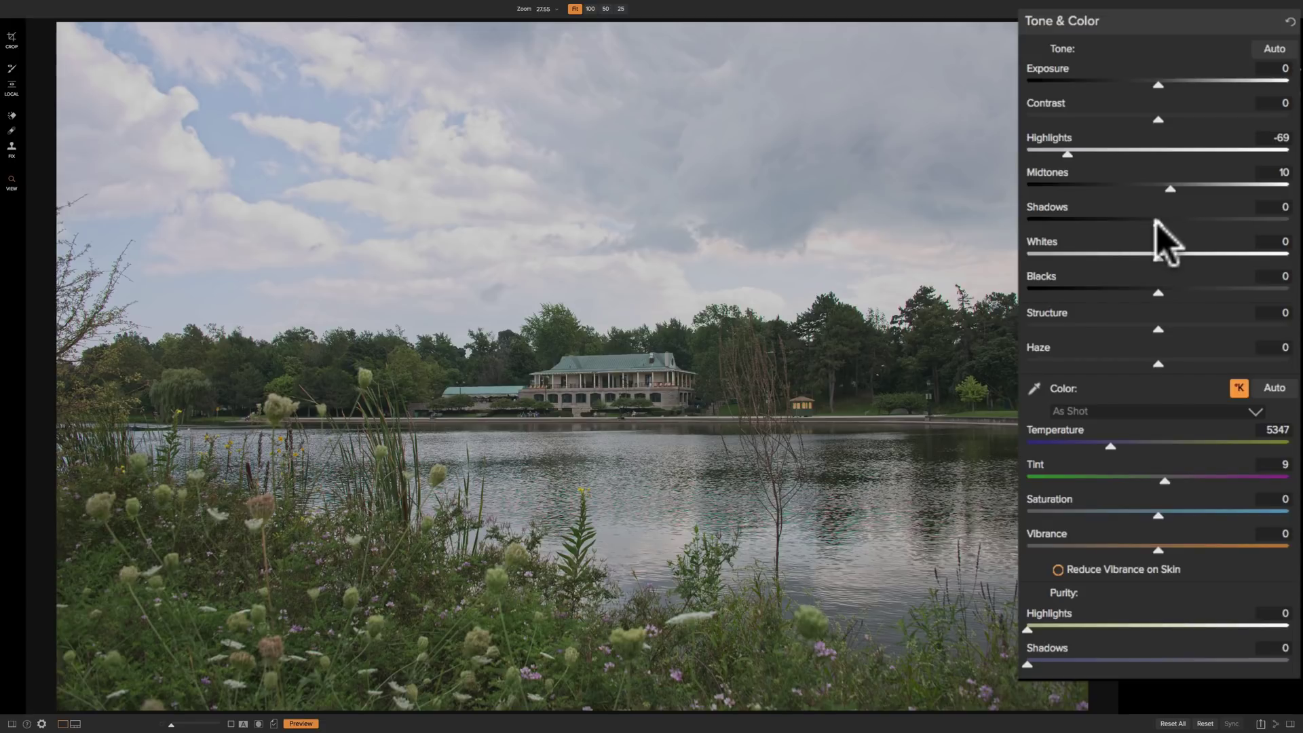
drag(1169, 190, 1190, 221)
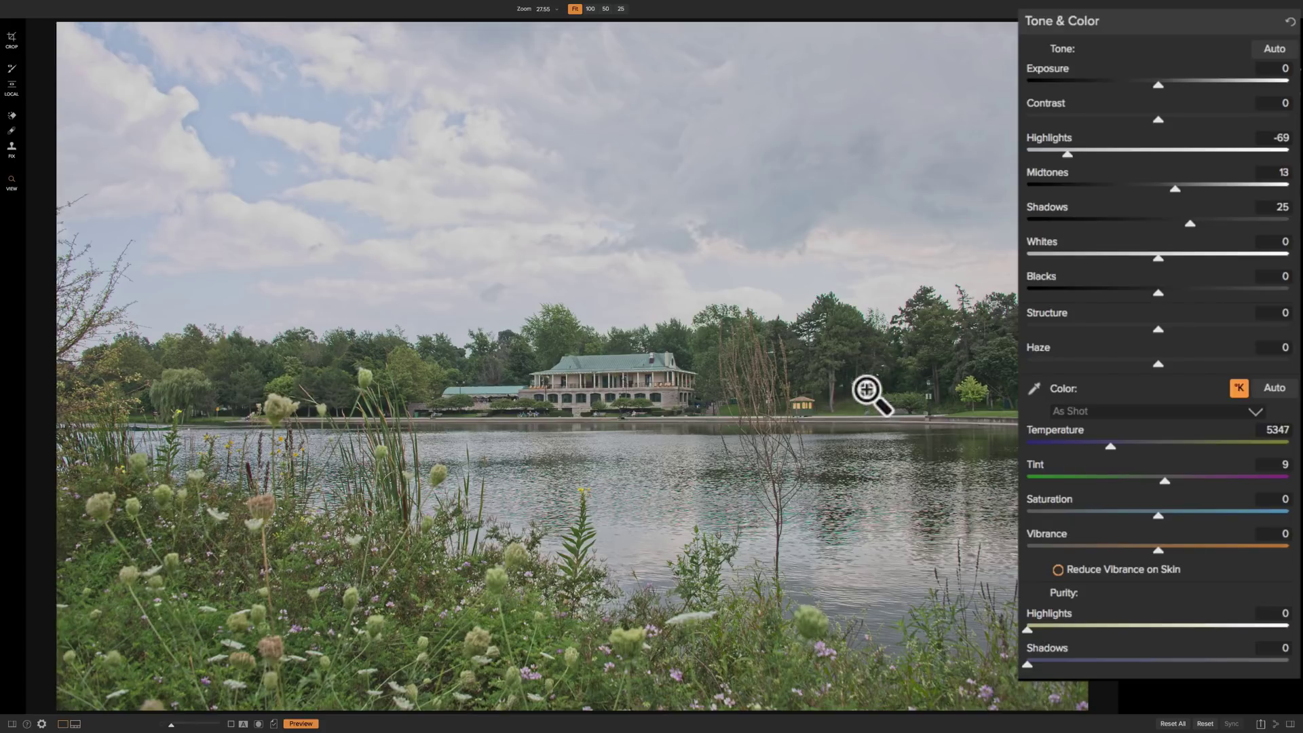
Nudge the Shadows slider from 25 up to 26.
drag(1188, 216, 1193, 224)
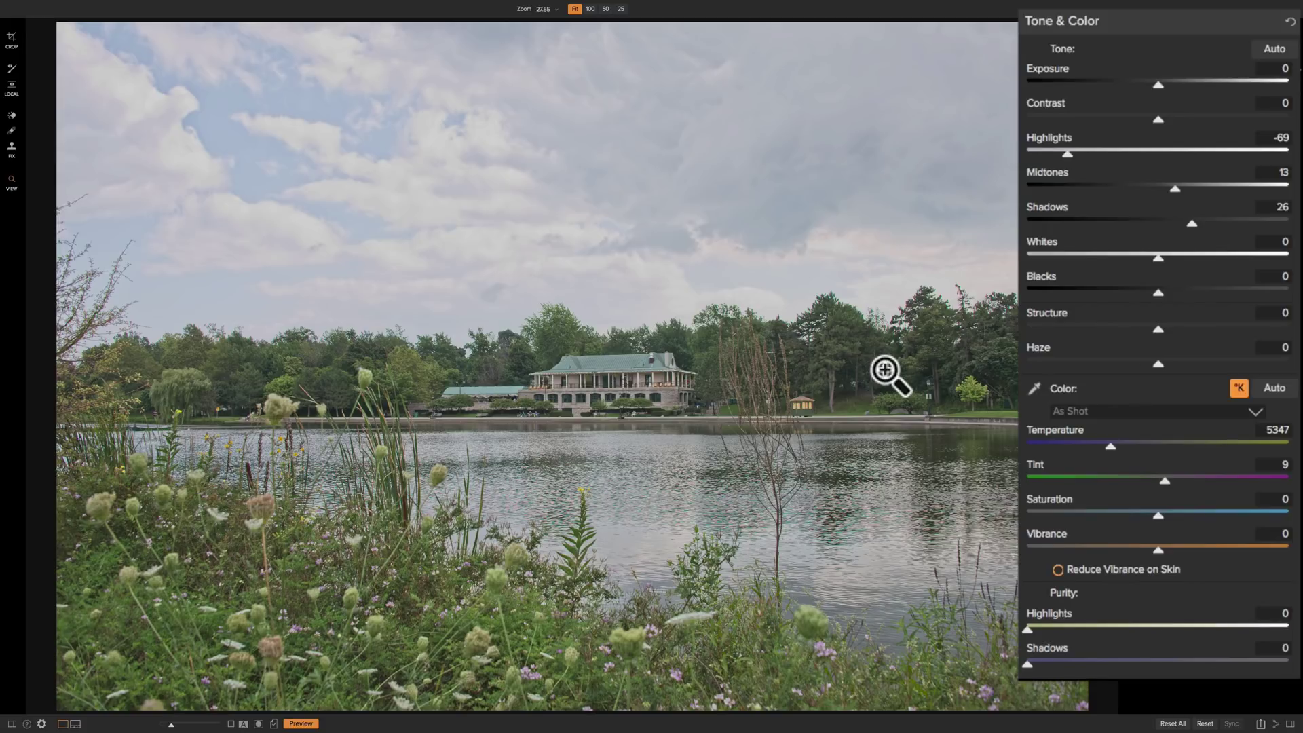
key(j)
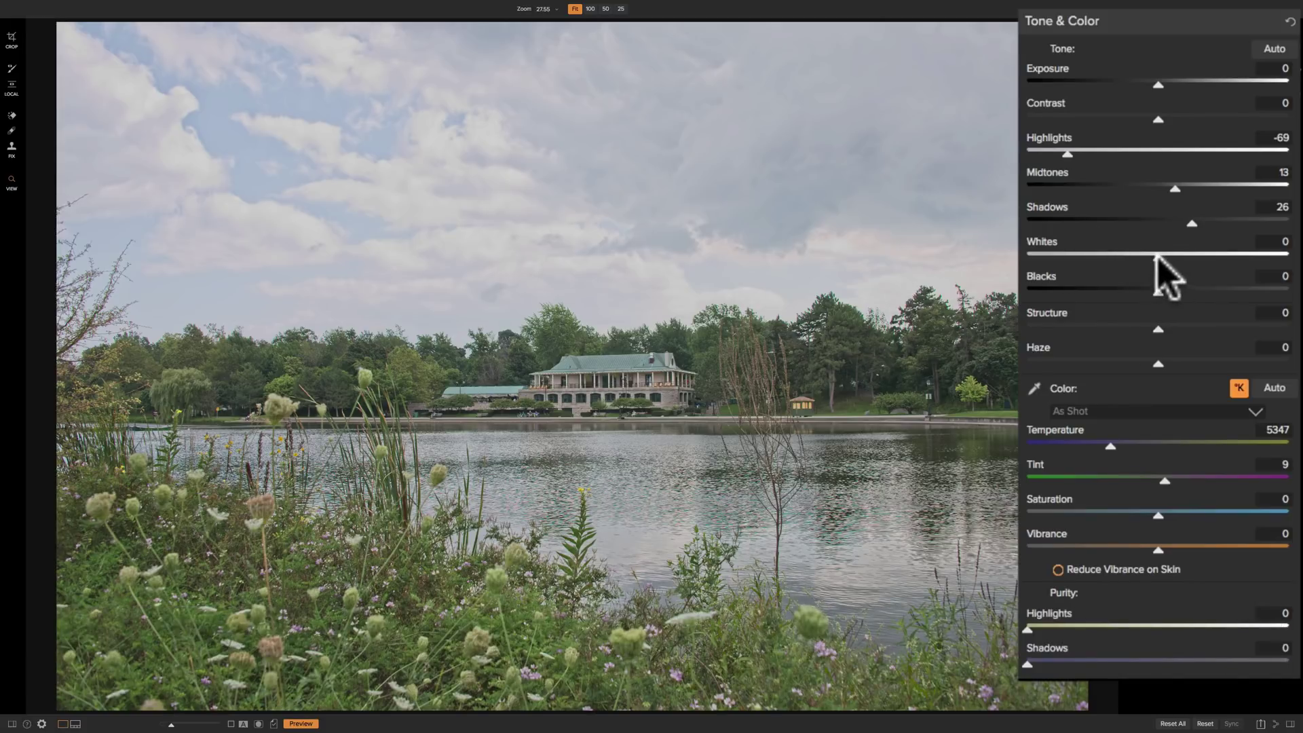
Set Whites to 5 and Blacks to -44, checking shadow clipping with J.
drag(1157, 257, 1165, 257)
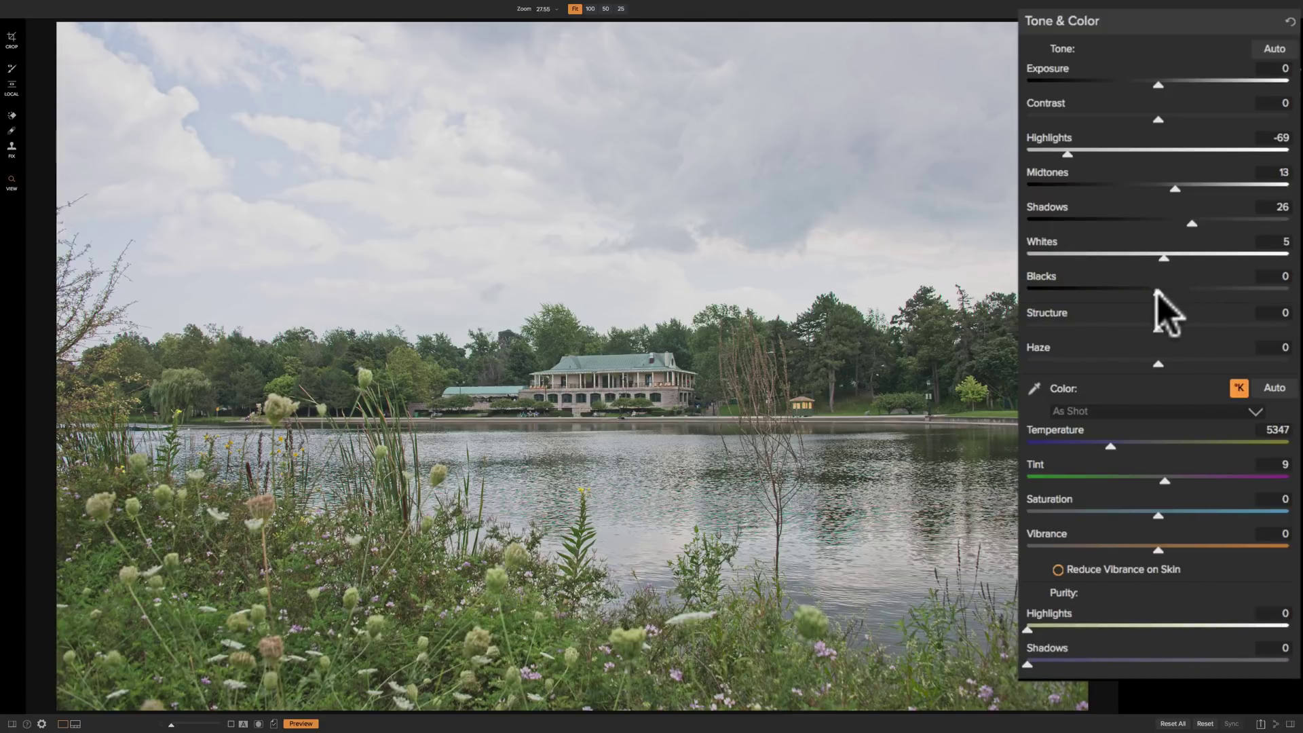
mouse_move(1156, 289)
mouse_down()
mouse_move(1092, 289)
mouse_move(1103, 292)
mouse_up()
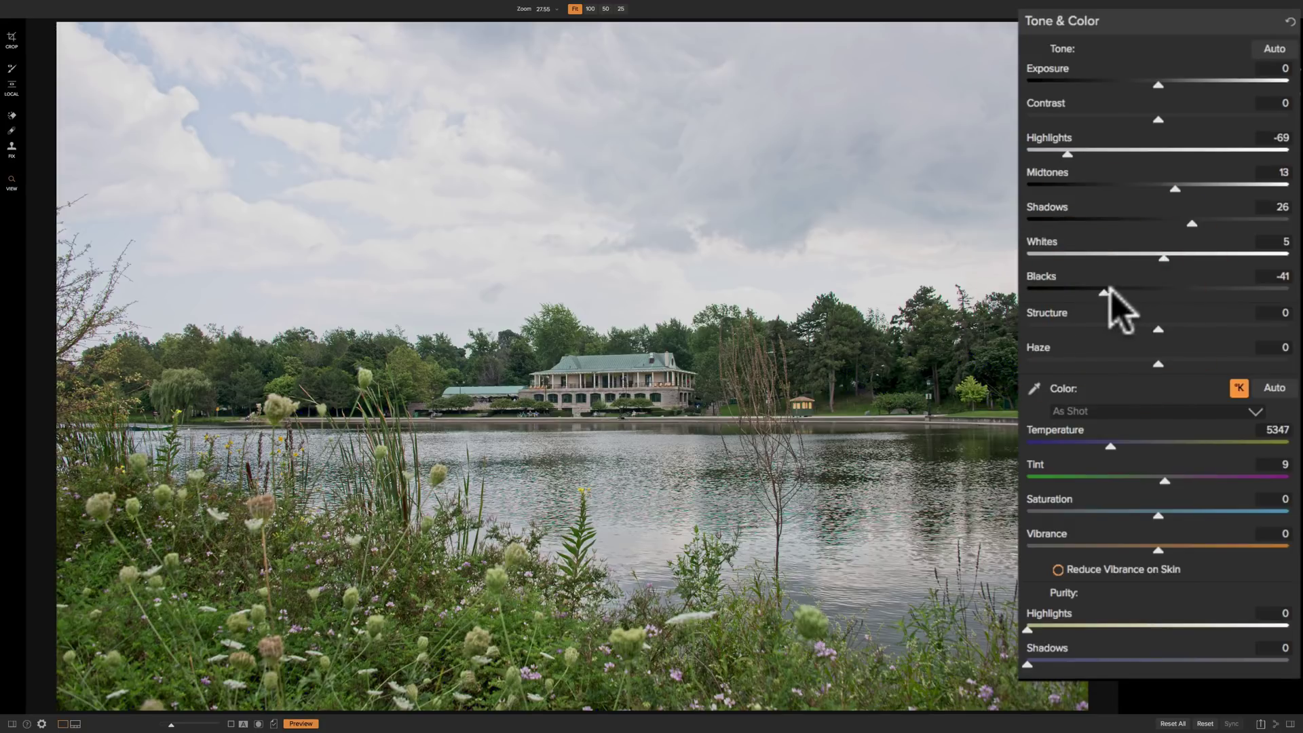
key(j)
drag(1101, 288, 1100, 291)
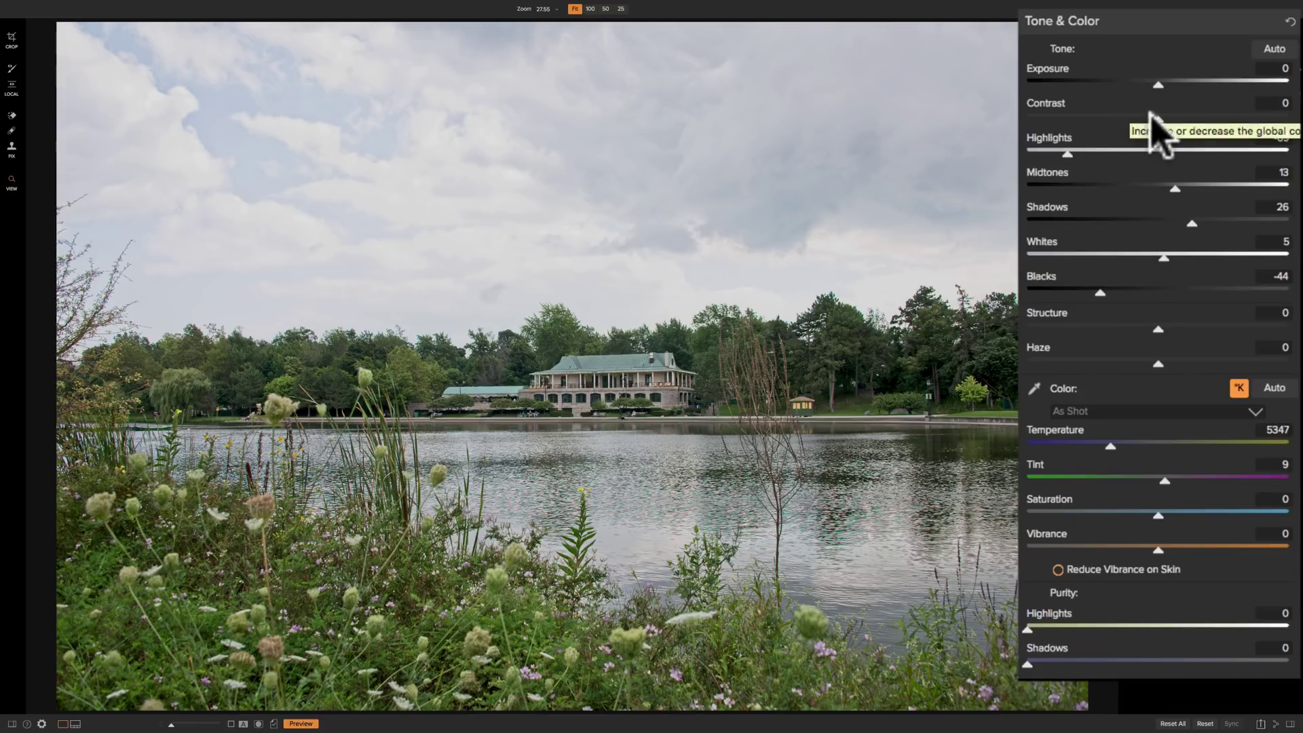
Raise Contrast to 20 and Structure to 22 in Tone & Color.
drag(1153, 116, 1183, 117)
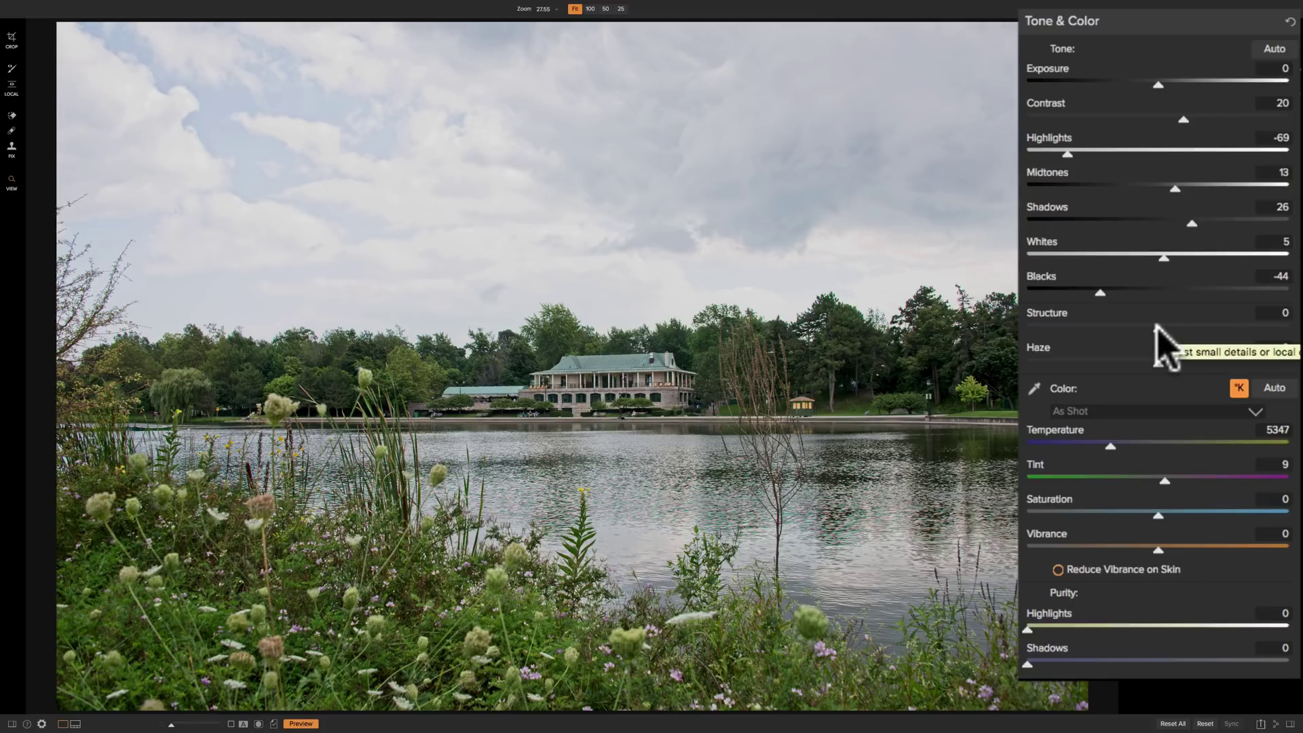
drag(1157, 325, 1159, 330)
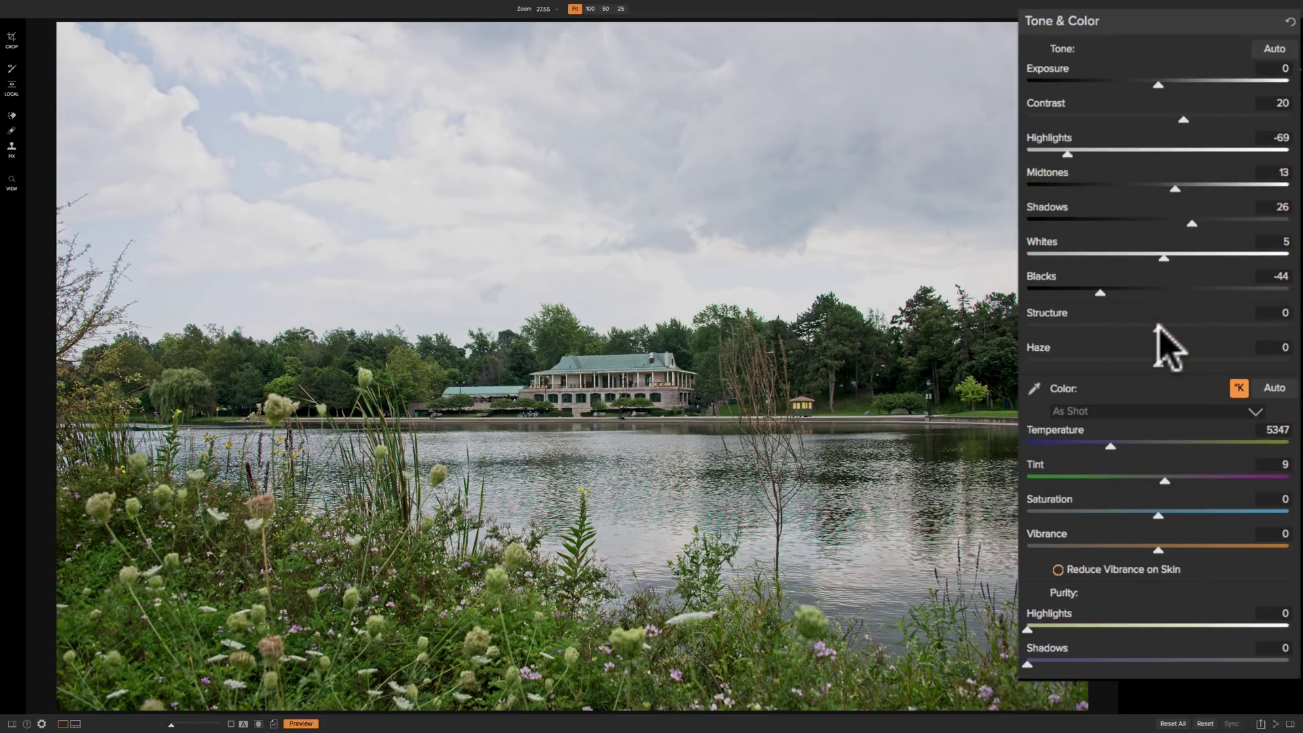
mouse_move(1160, 330)
mouse_down()
mouse_move(1249, 331)
mouse_move(1034, 324)
mouse_move(1179, 329)
mouse_up()
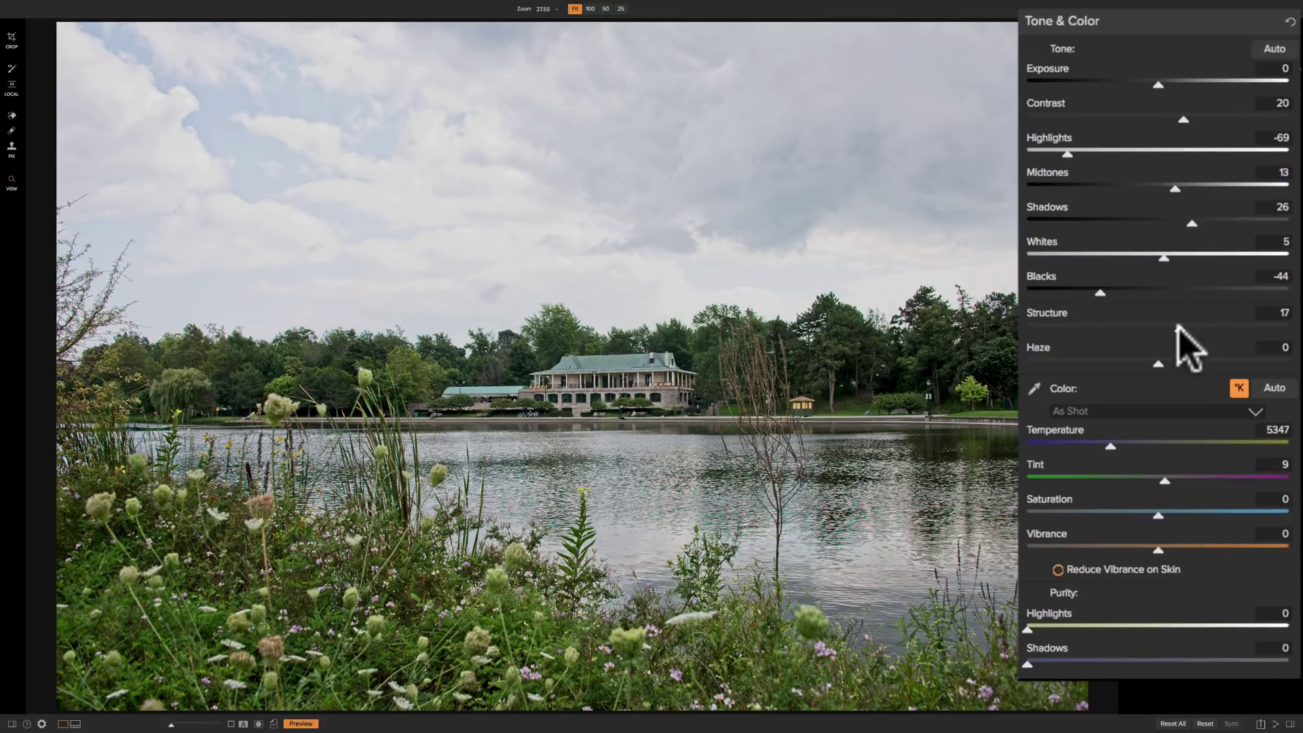
drag(1179, 325, 1187, 326)
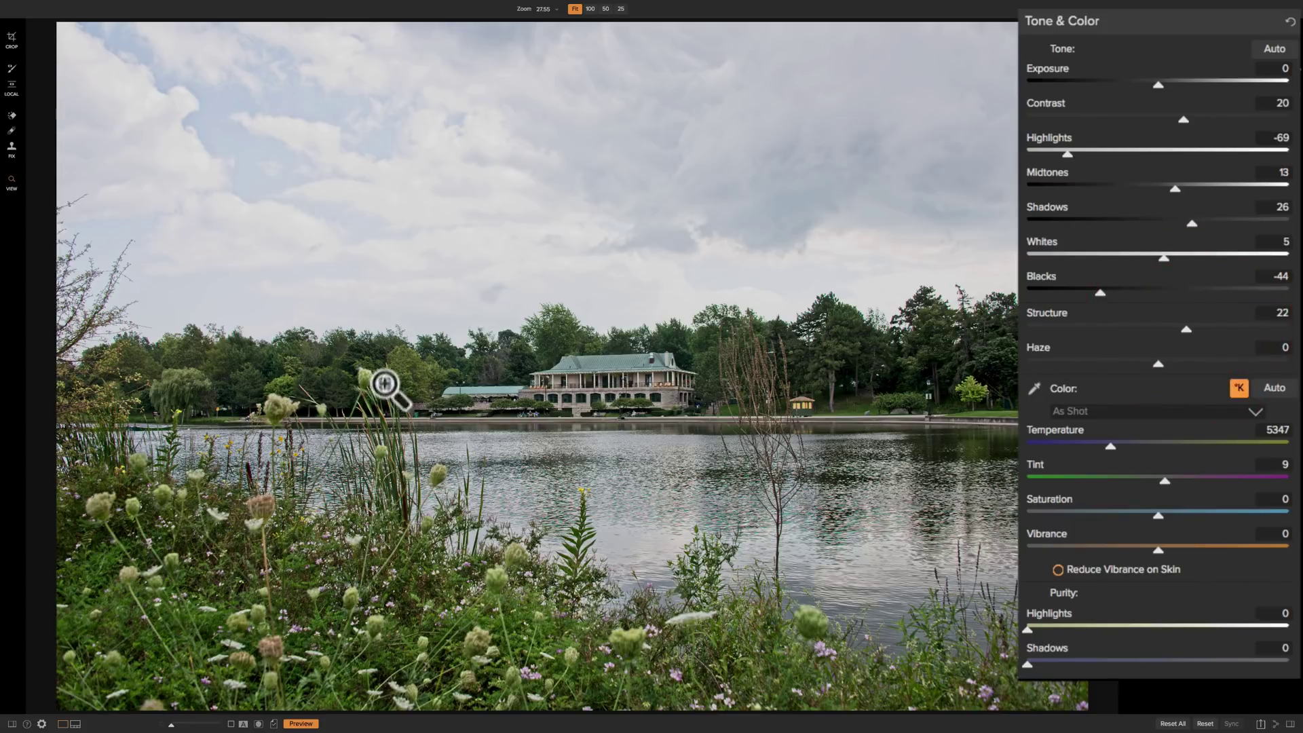
Inspect the pavilion at 100%, lower Haze to -5, and show the Levels histogram.
click(615, 384)
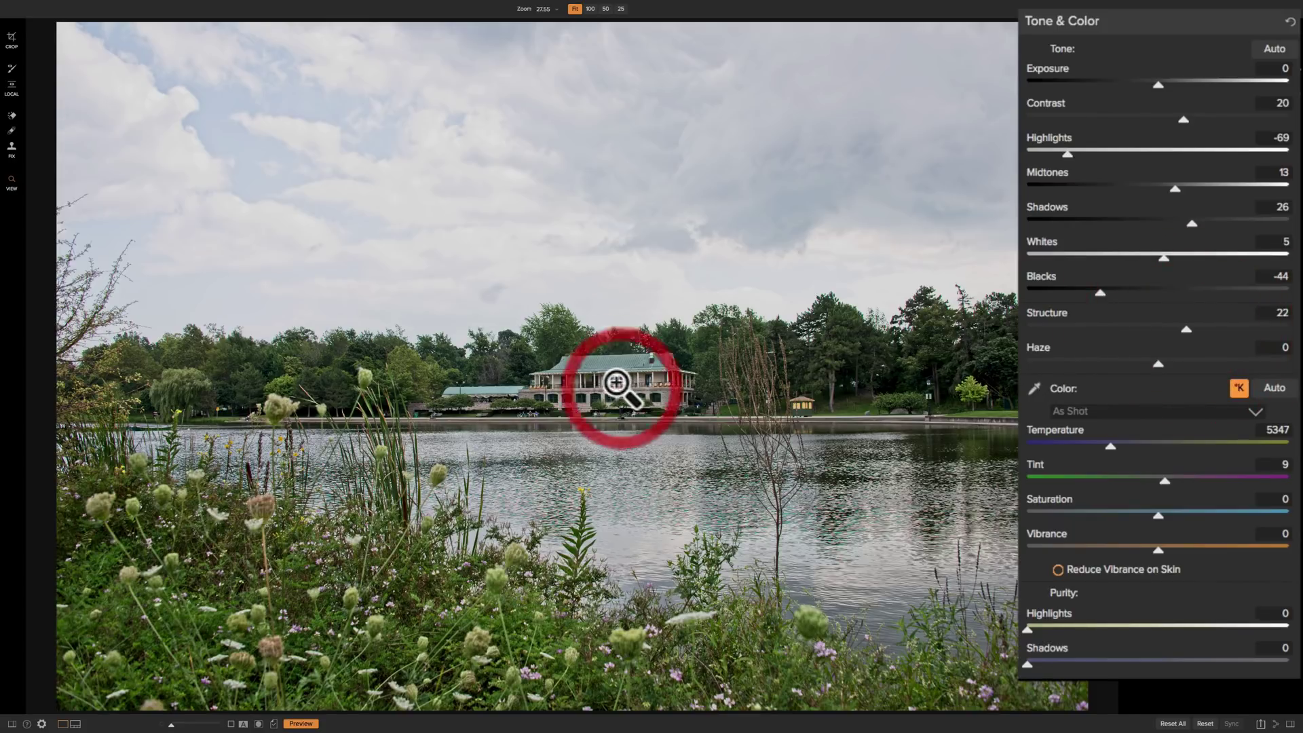
click(554, 372)
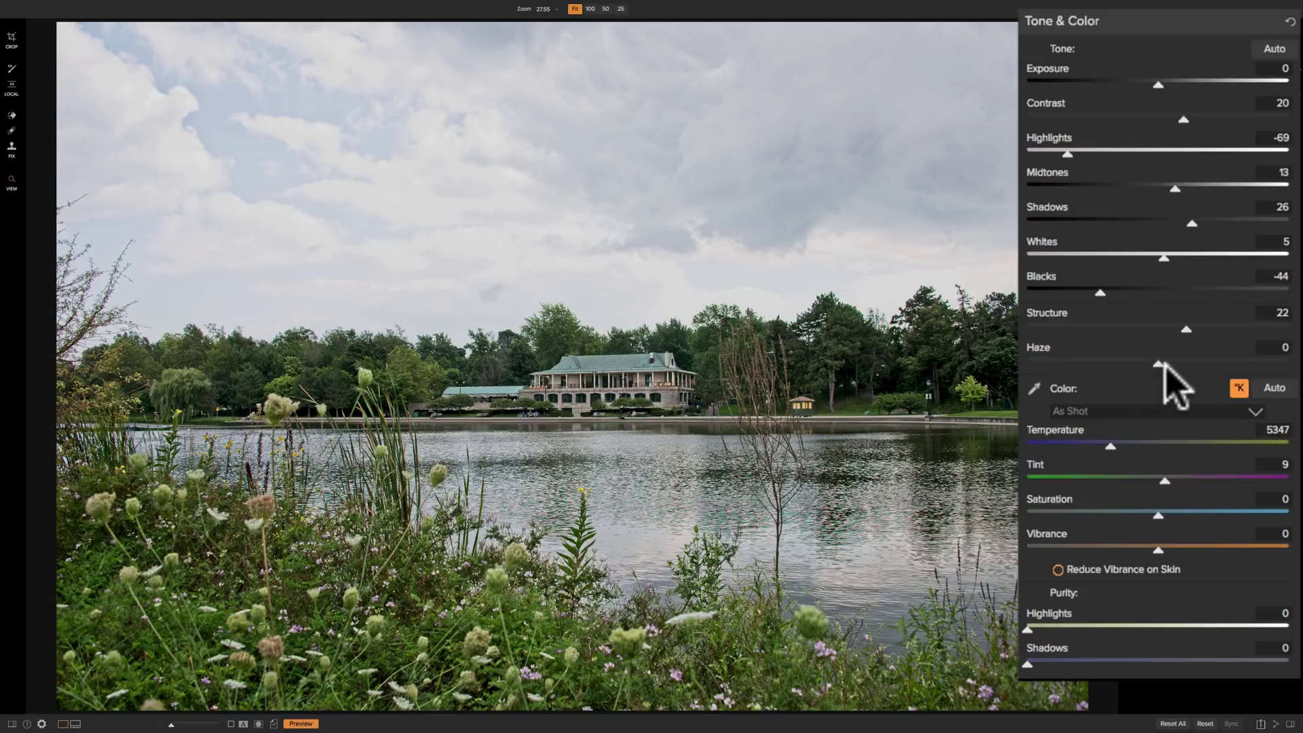
mouse_move(1158, 361)
mouse_down()
mouse_move(1104, 364)
mouse_move(1280, 371)
mouse_move(1149, 363)
mouse_up()
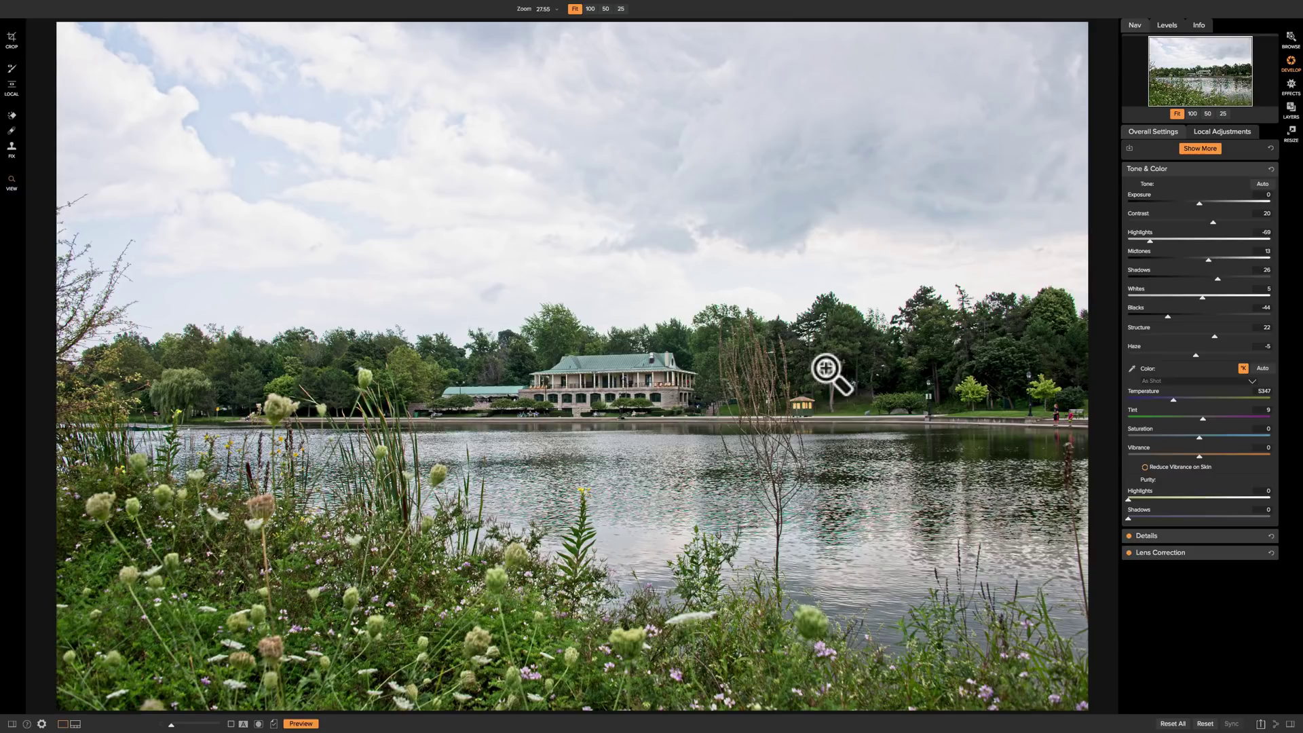
click(1167, 25)
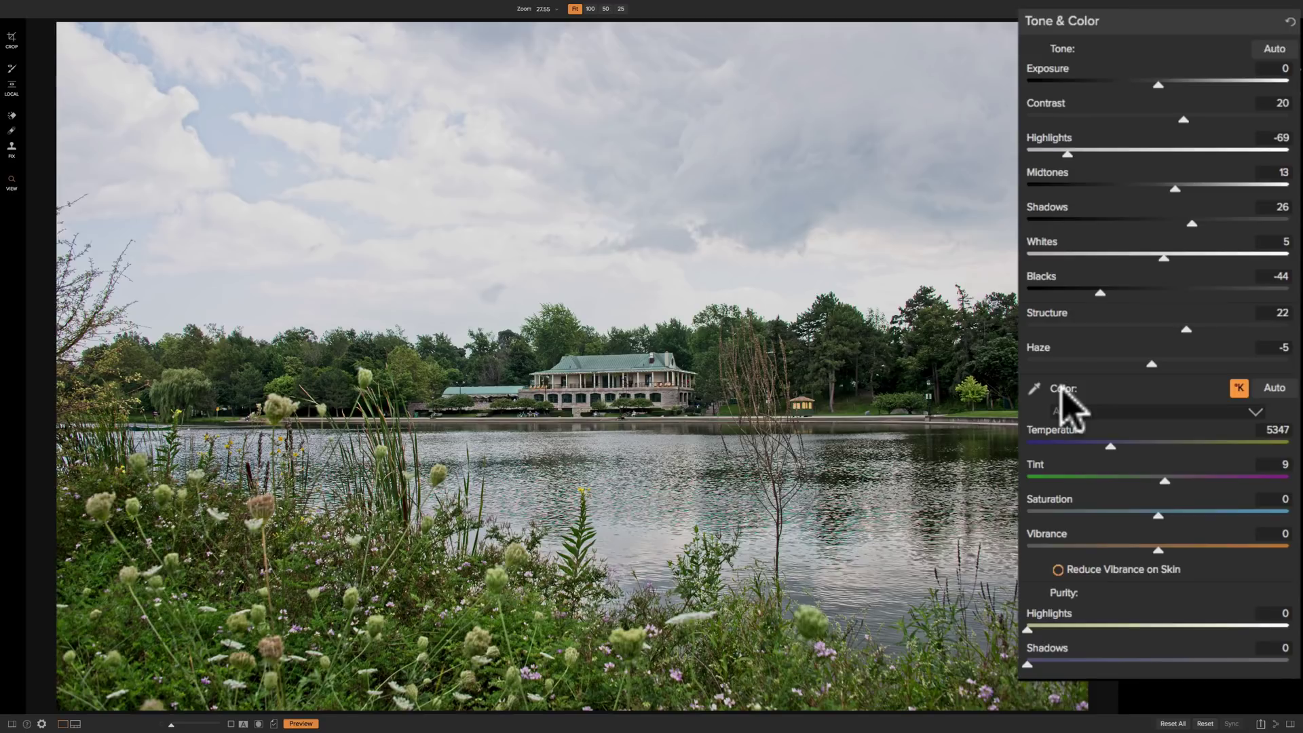
Open the white balance preset dropdown under Color listing As Shot, Auto, Daylight.
click(1220, 412)
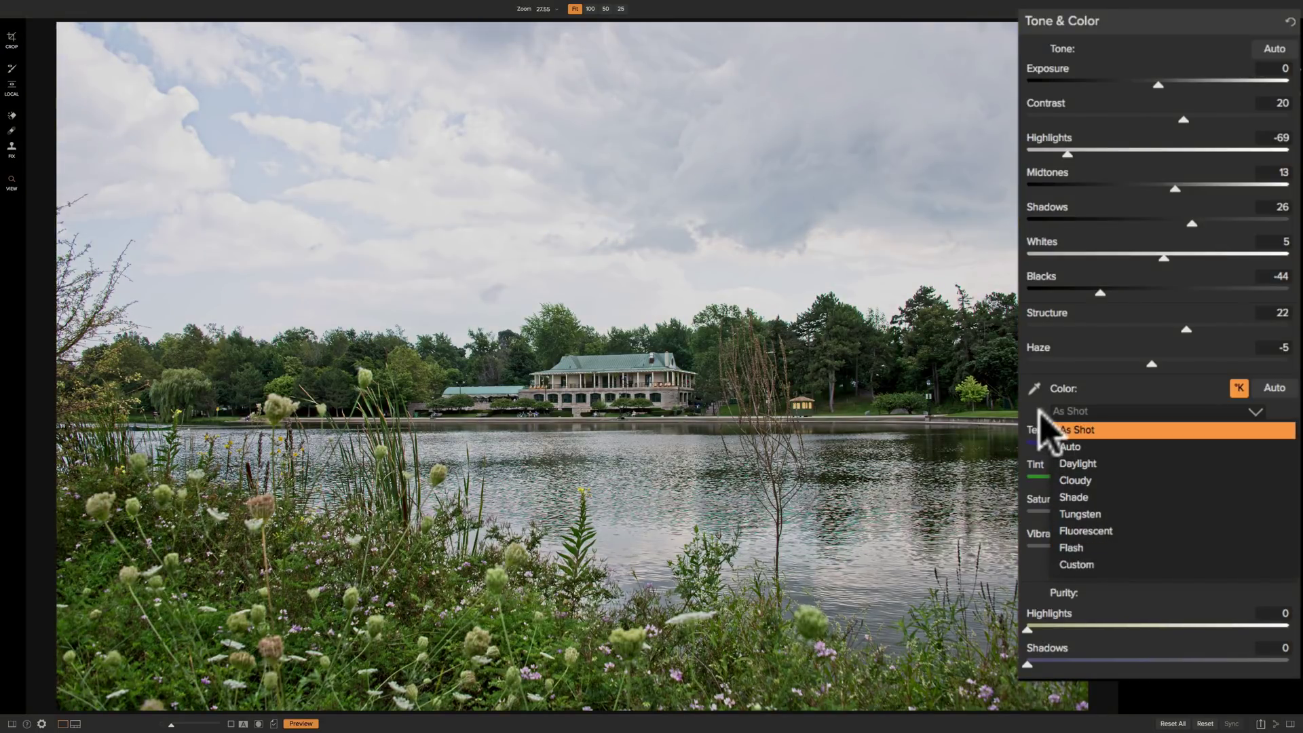
Keep As Shot white balance and turn off °K so Temperature and Tint read 0.
click(1040, 430)
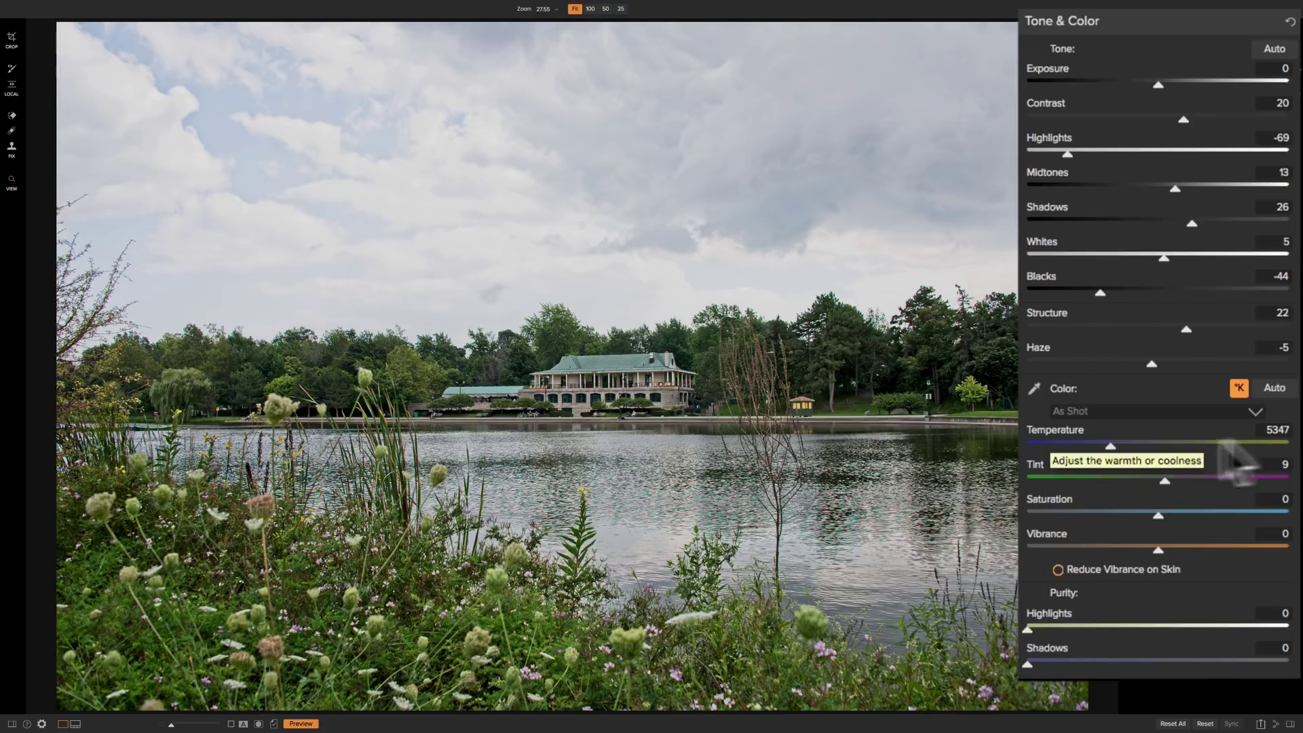
click(1240, 390)
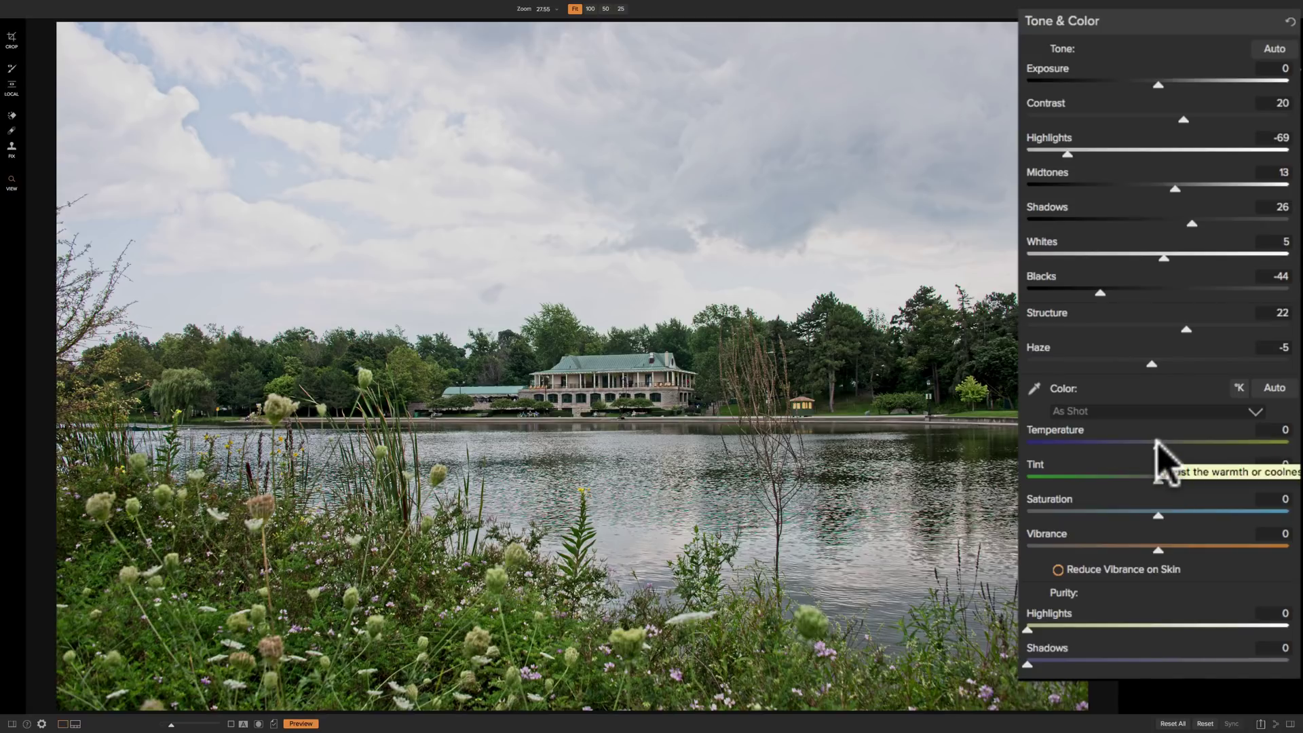
Reset Temperature, return to Kelvin, and warm it to 7575 K with Tint -2.
mouse_move(1158, 443)
mouse_down()
mouse_move(1245, 442)
mouse_move(1073, 448)
mouse_move(1226, 442)
mouse_move(1162, 445)
mouse_up()
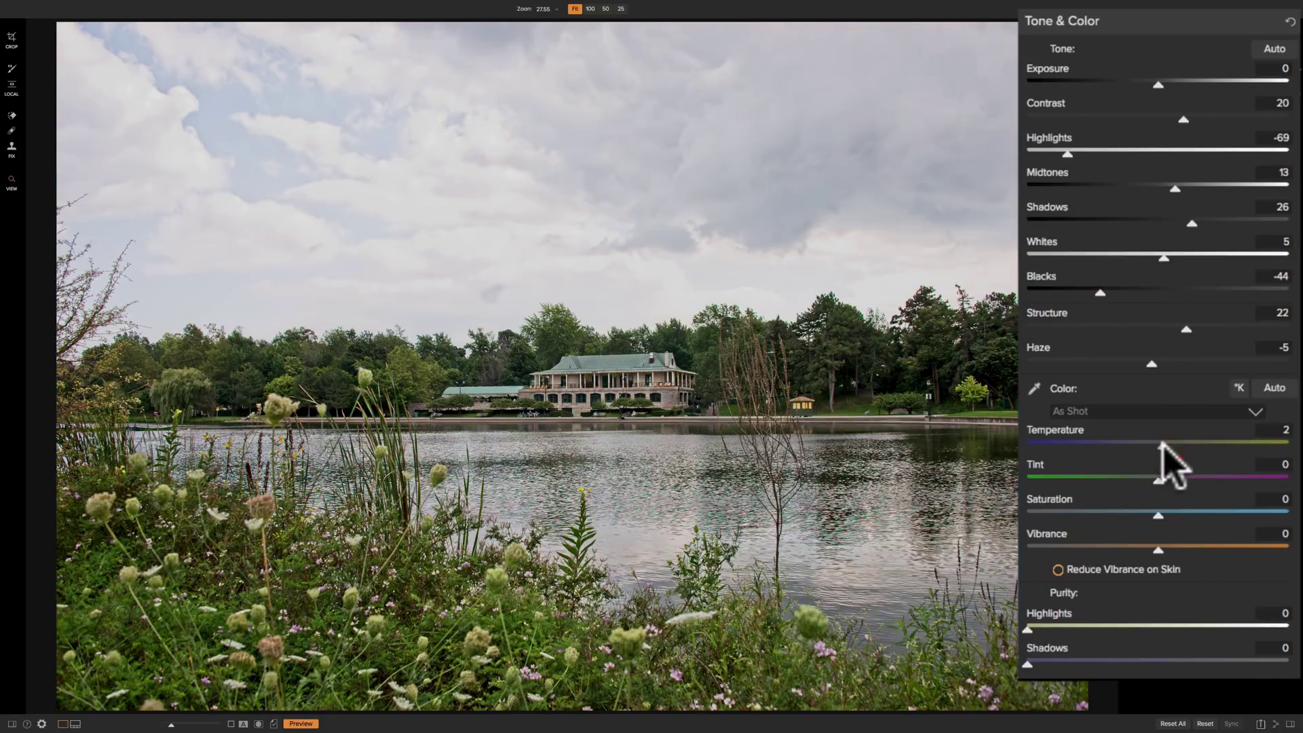
double_click(1063, 432)
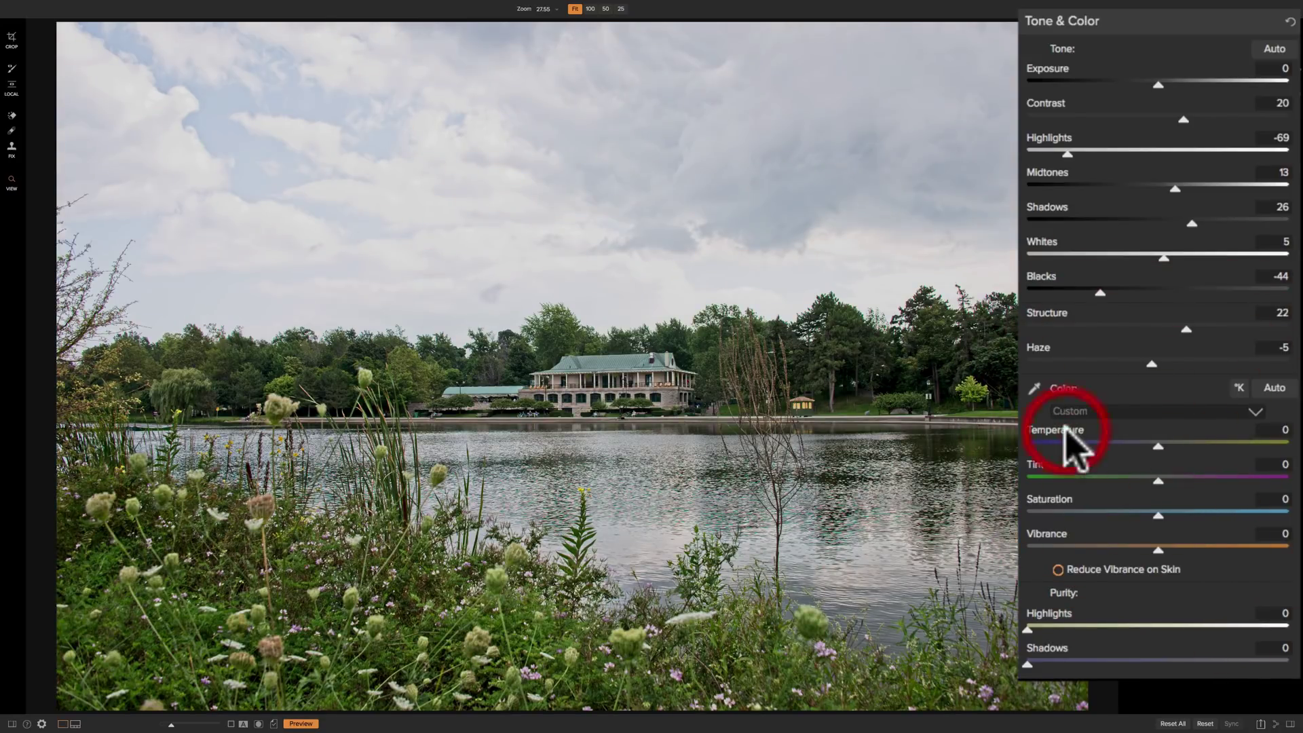
click(1239, 388)
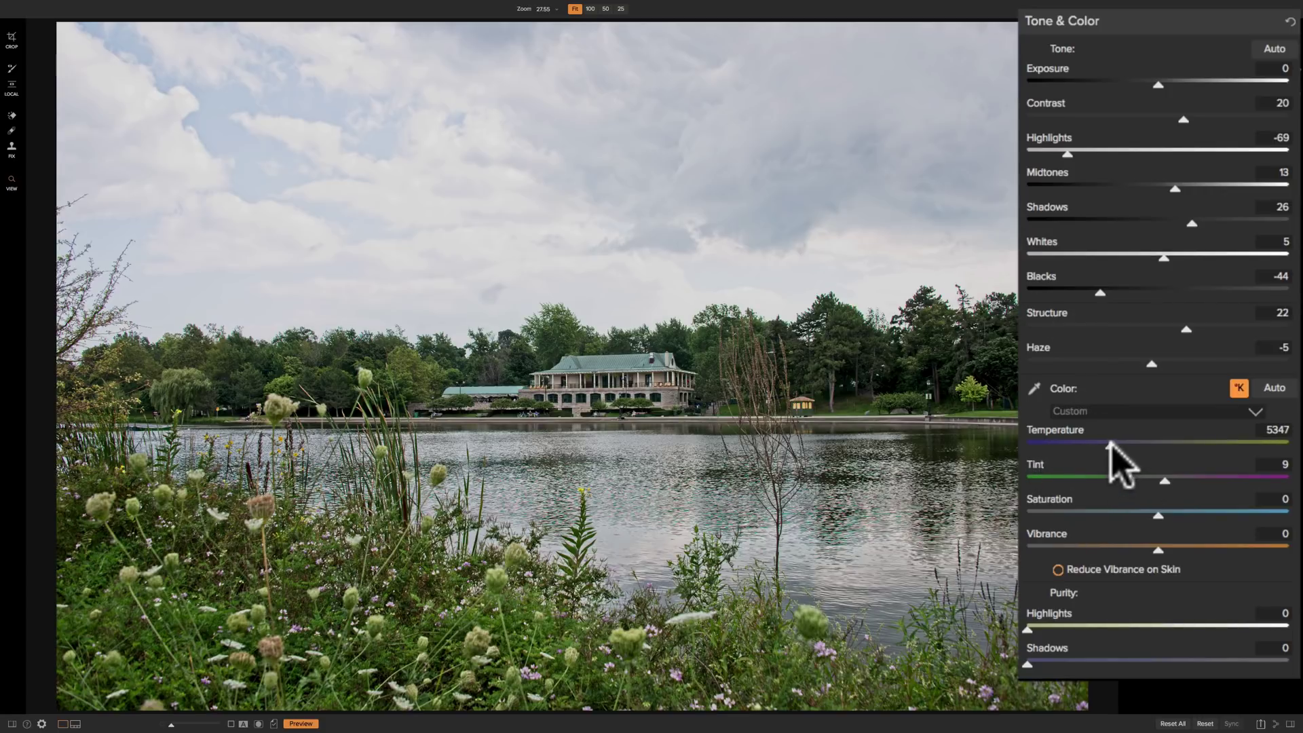
drag(1110, 445, 1159, 445)
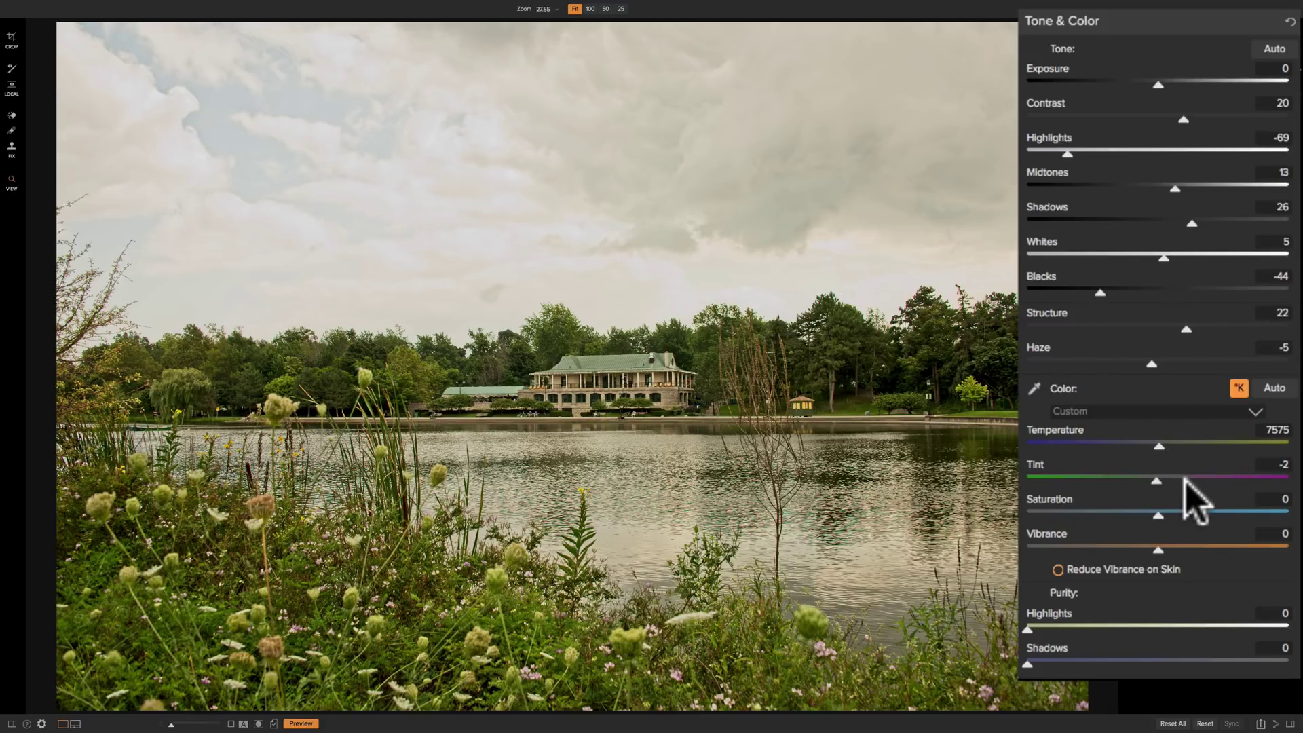
Preview a magenta tint, then restore the As Shot white balance (5347 K, tint 9).
click(1156, 479)
drag(1157, 479, 1186, 480)
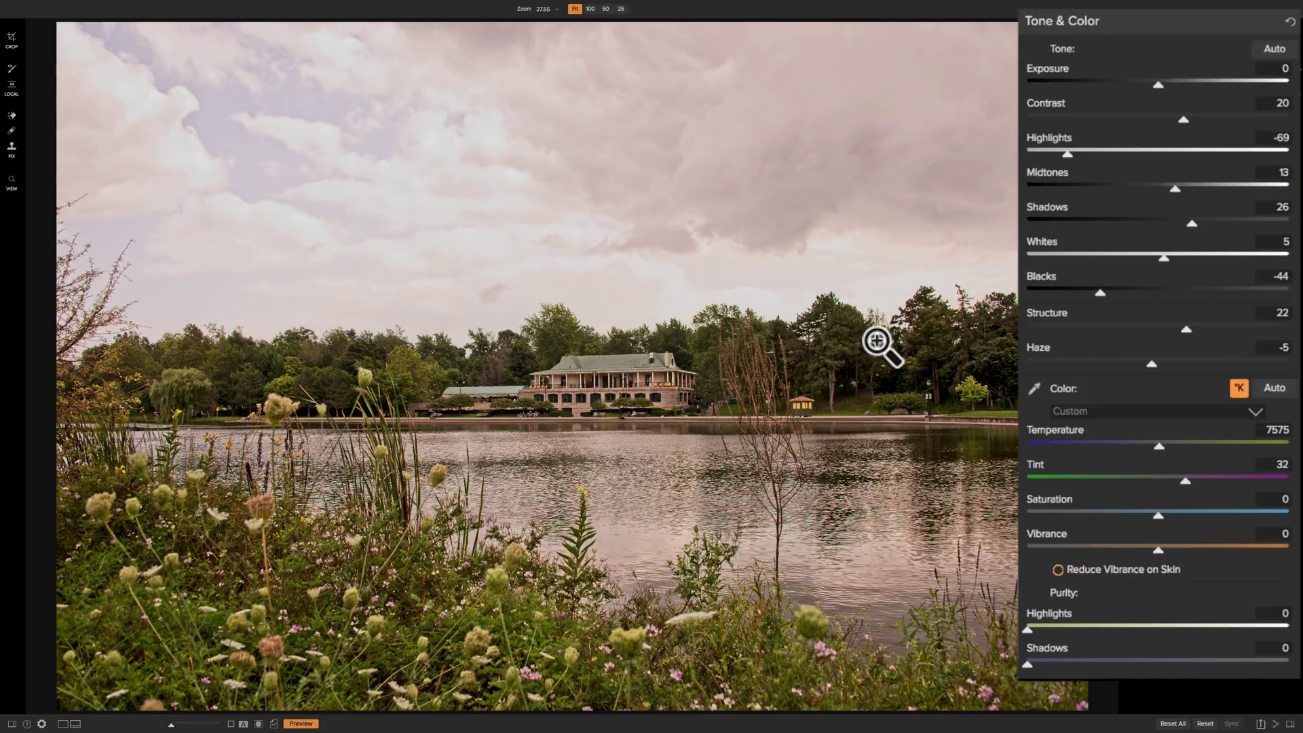
click(1113, 412)
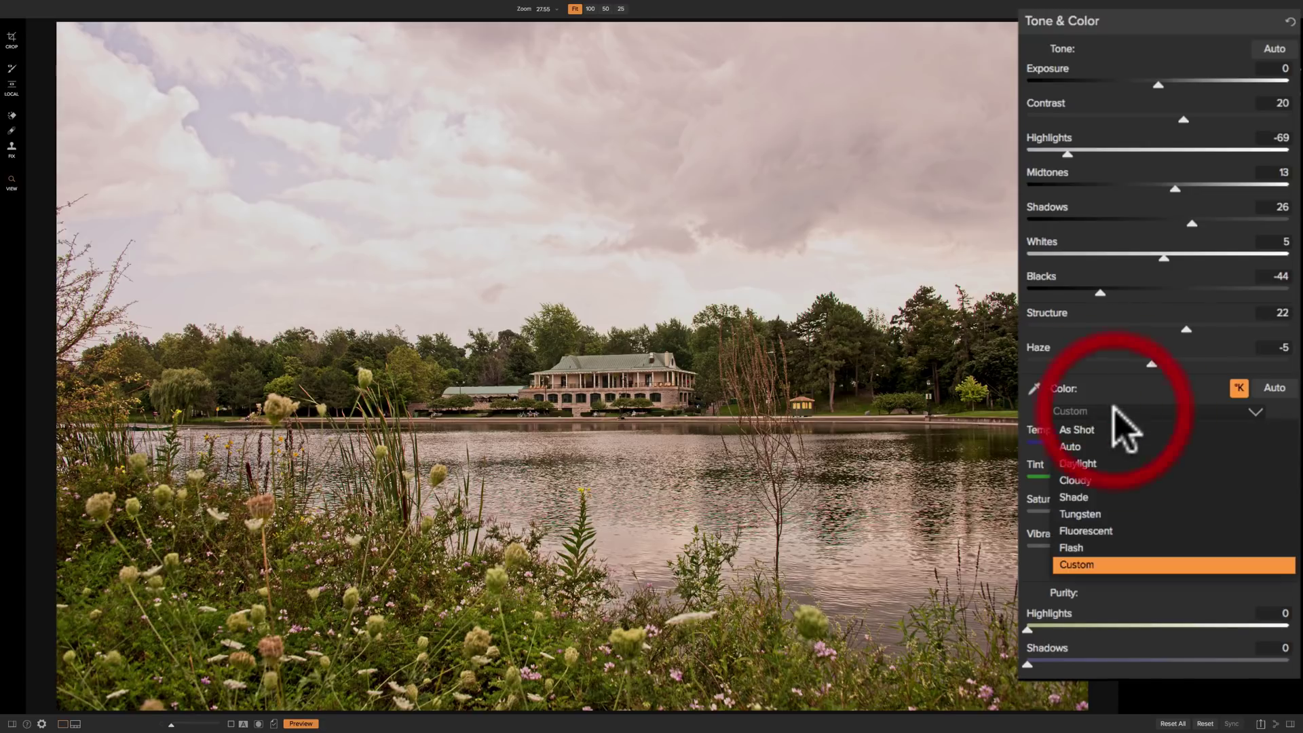
click(1100, 431)
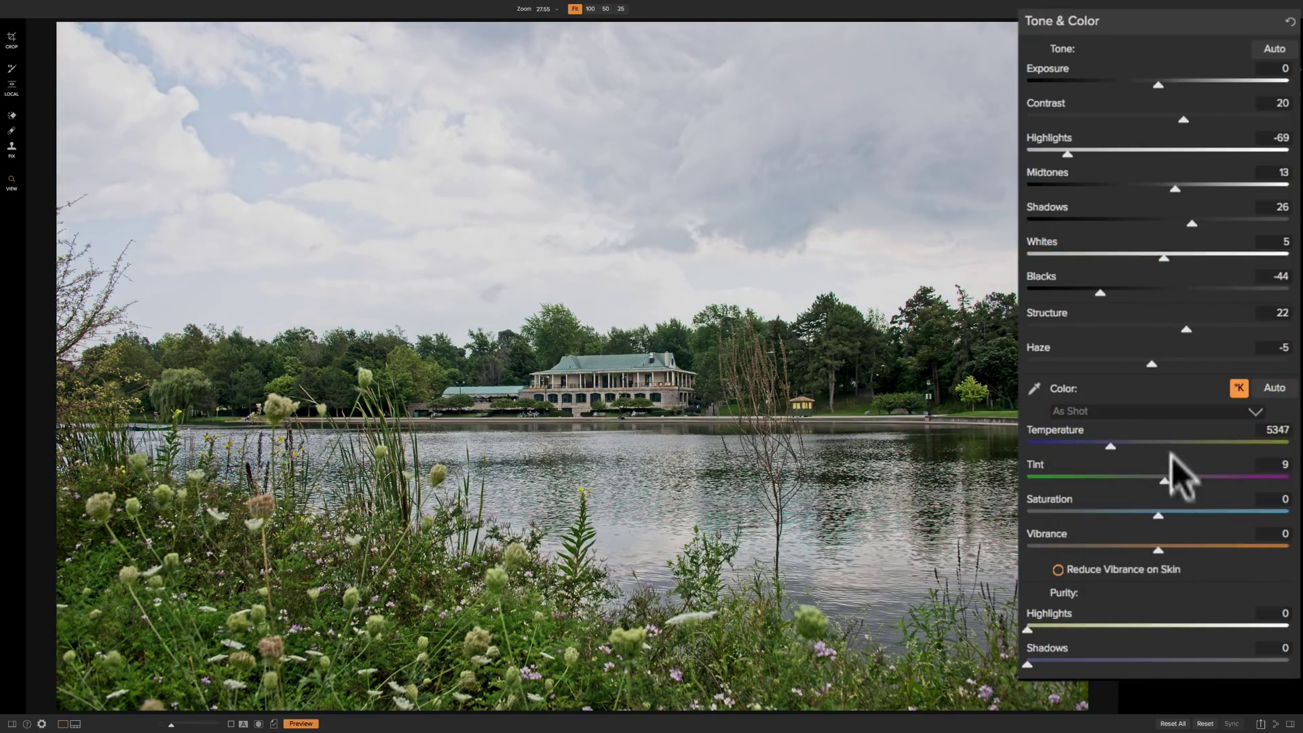
Sample several grey cloud patches with the Color eyedropper, ending at 6271 K and tint 11.
click(1035, 392)
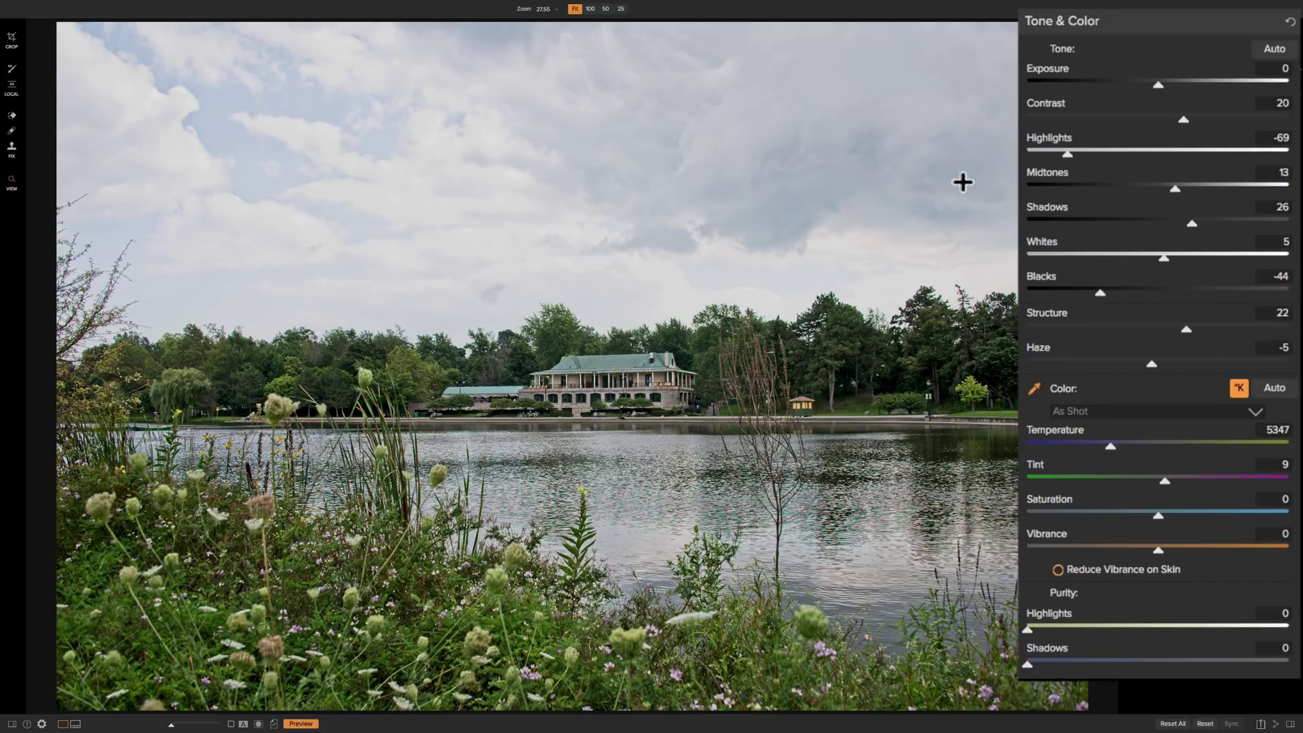
click(964, 182)
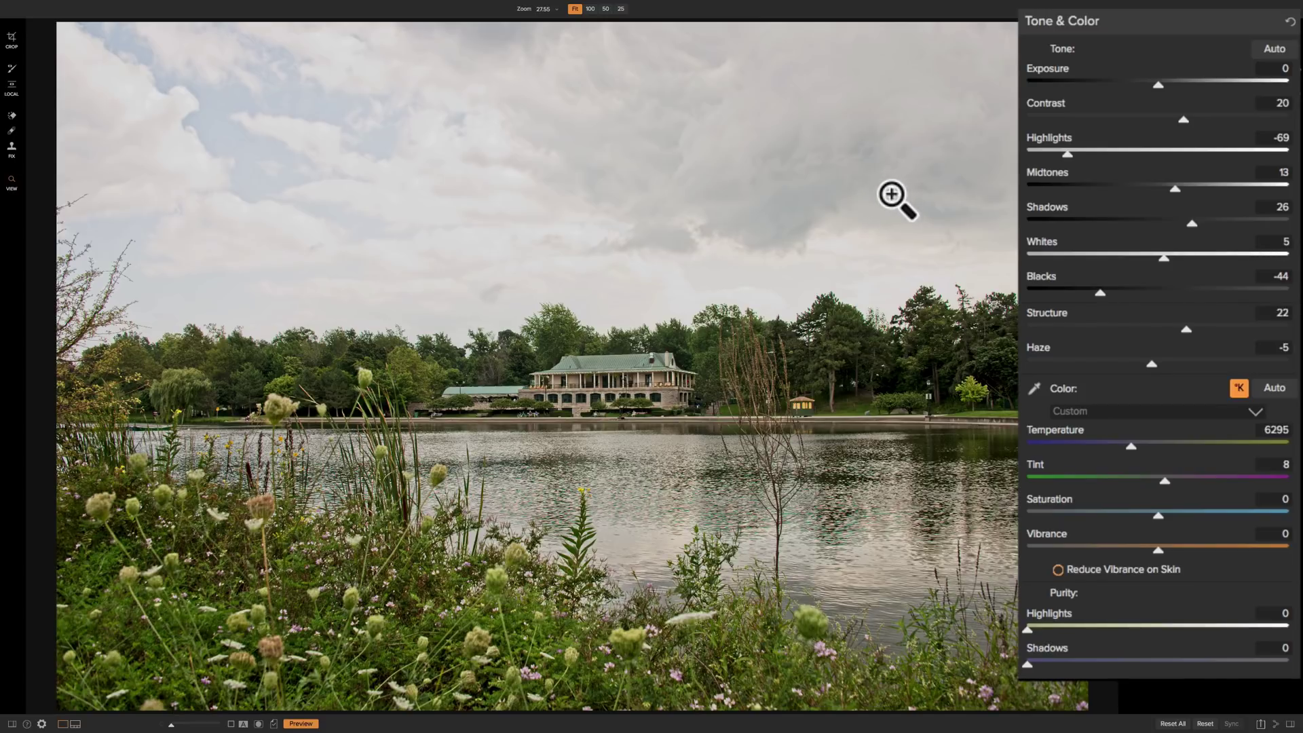
click(1035, 389)
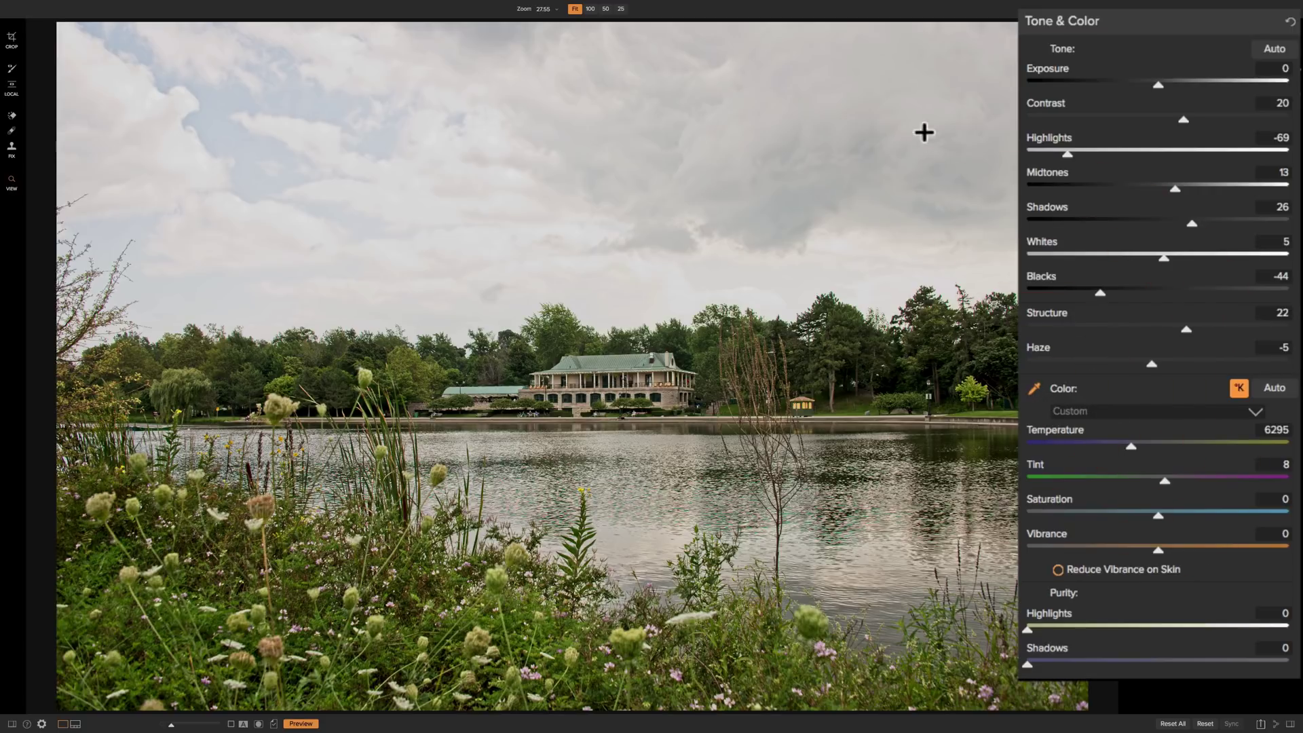
click(924, 111)
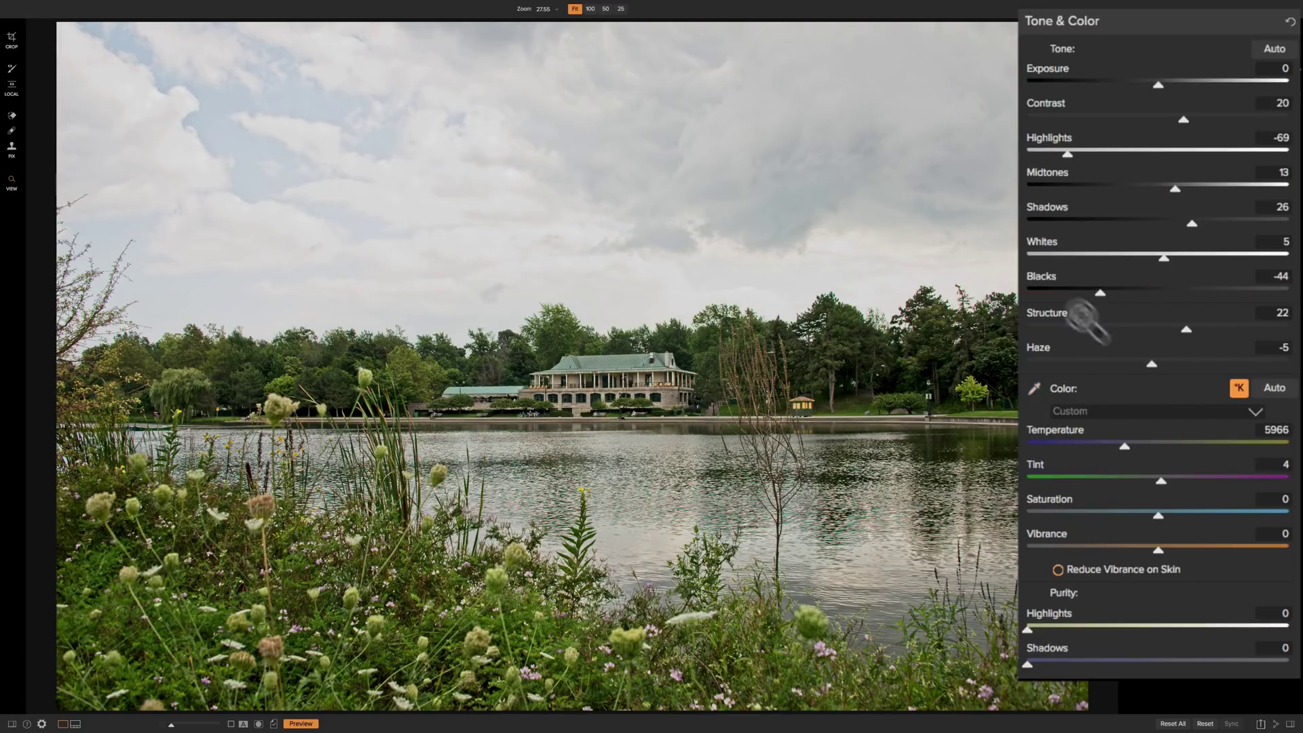
click(1034, 389)
click(883, 255)
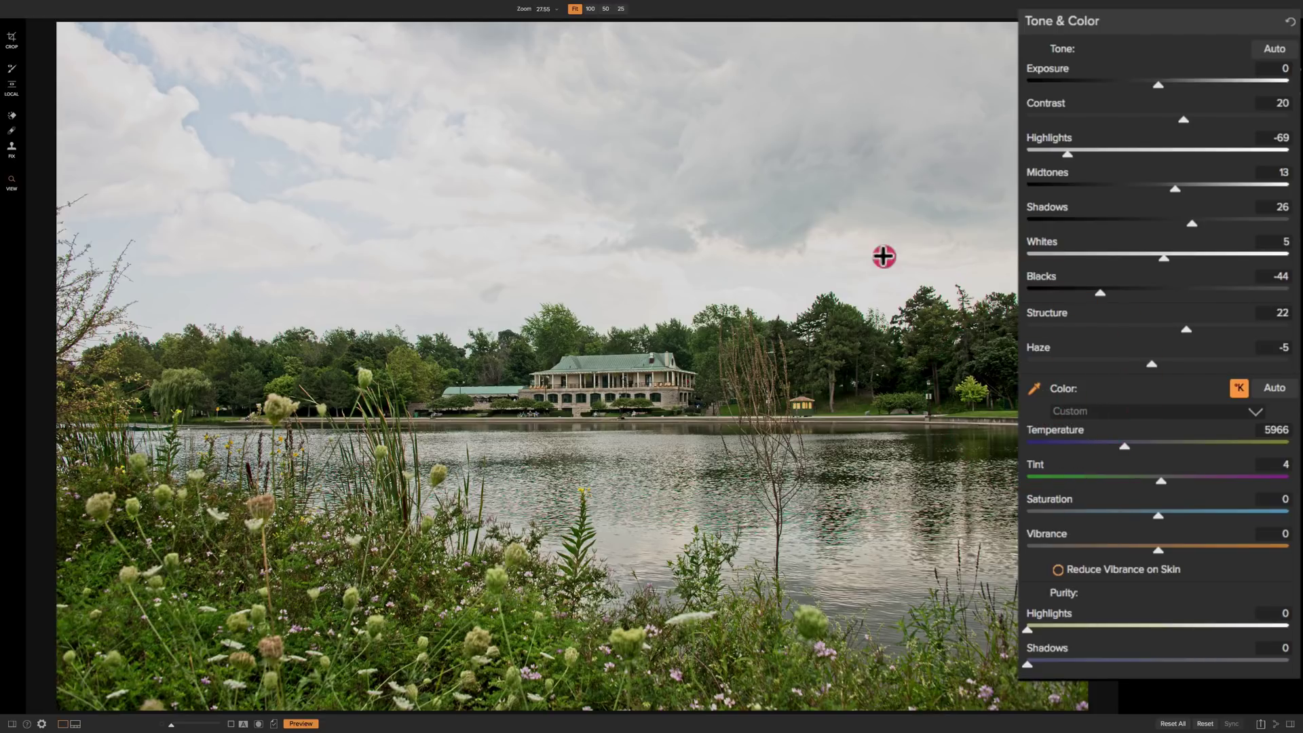
click(1035, 389)
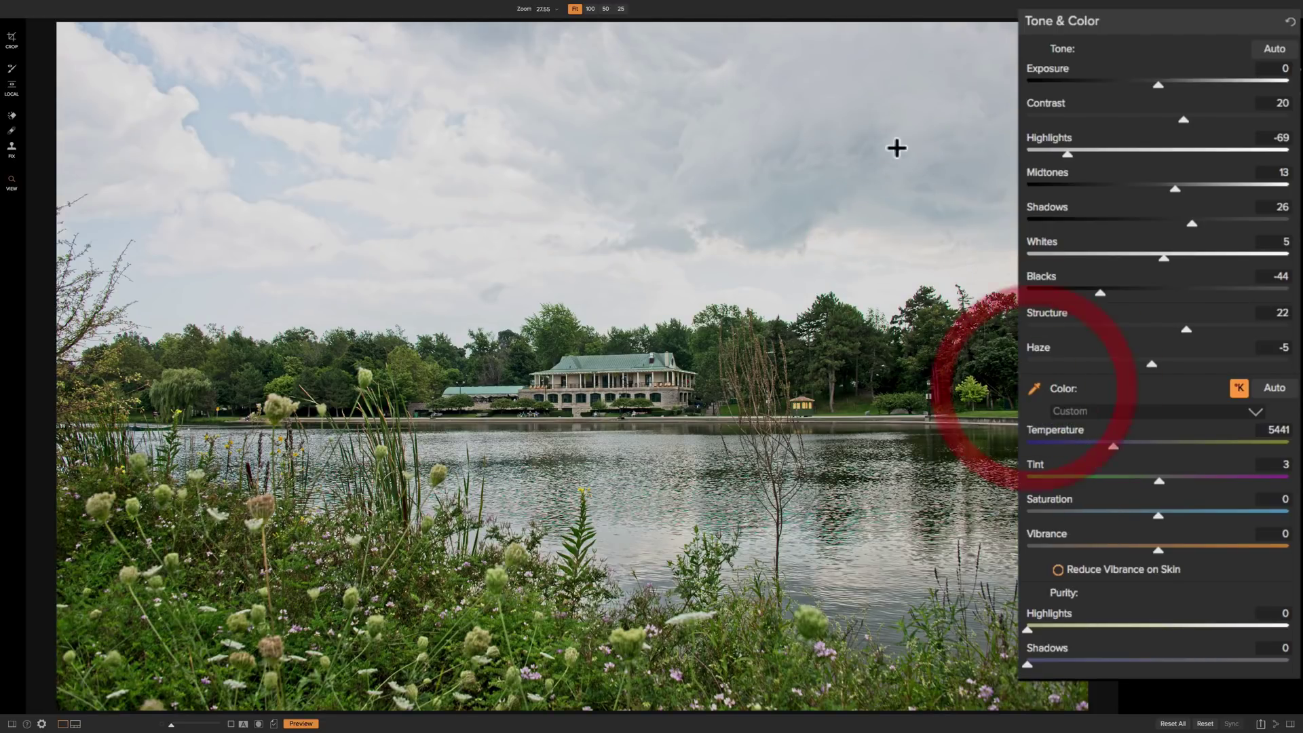
click(932, 170)
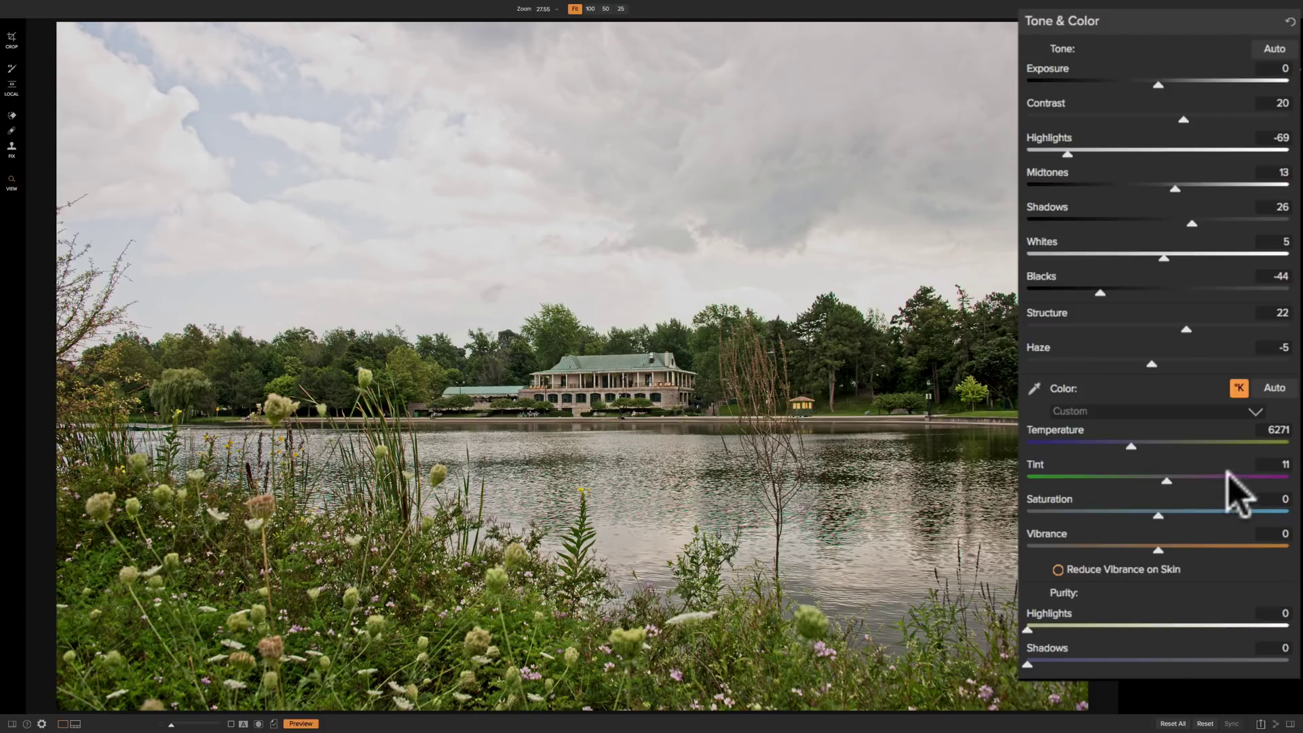
click(1275, 430)
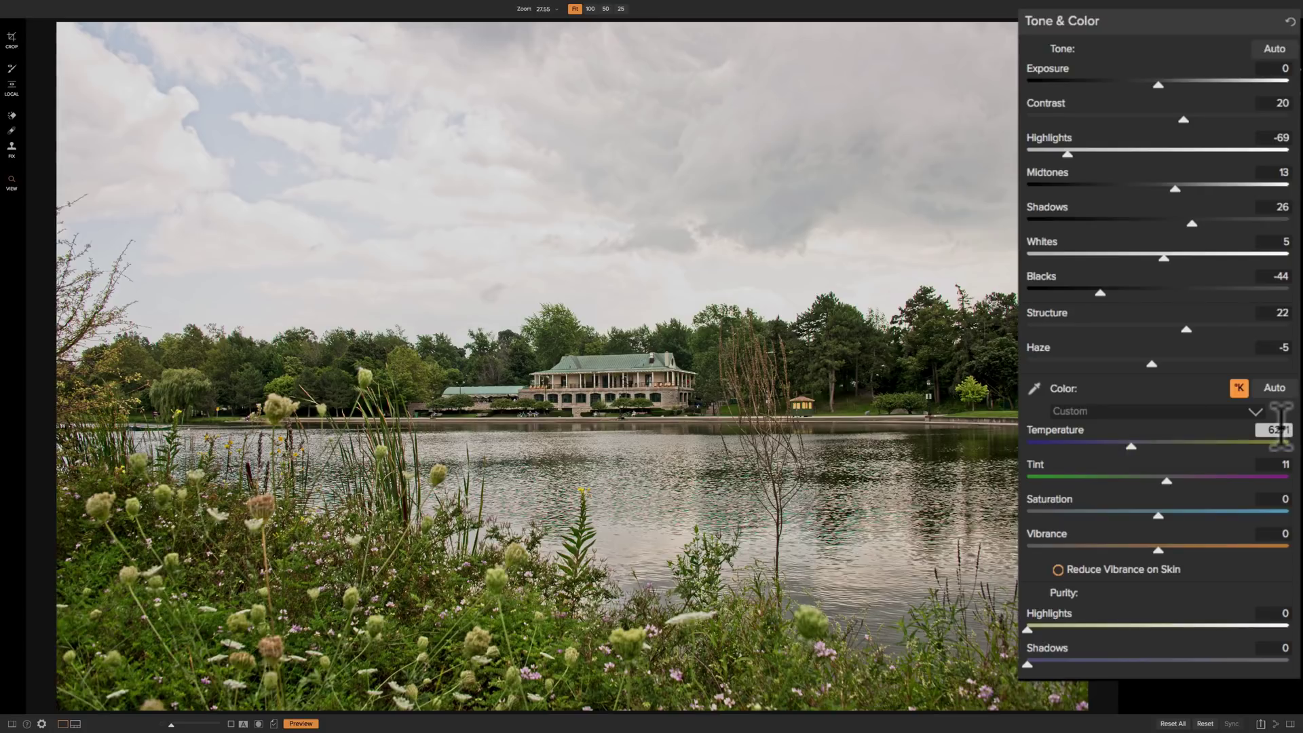
double_click(1279, 429)
click(1255, 437)
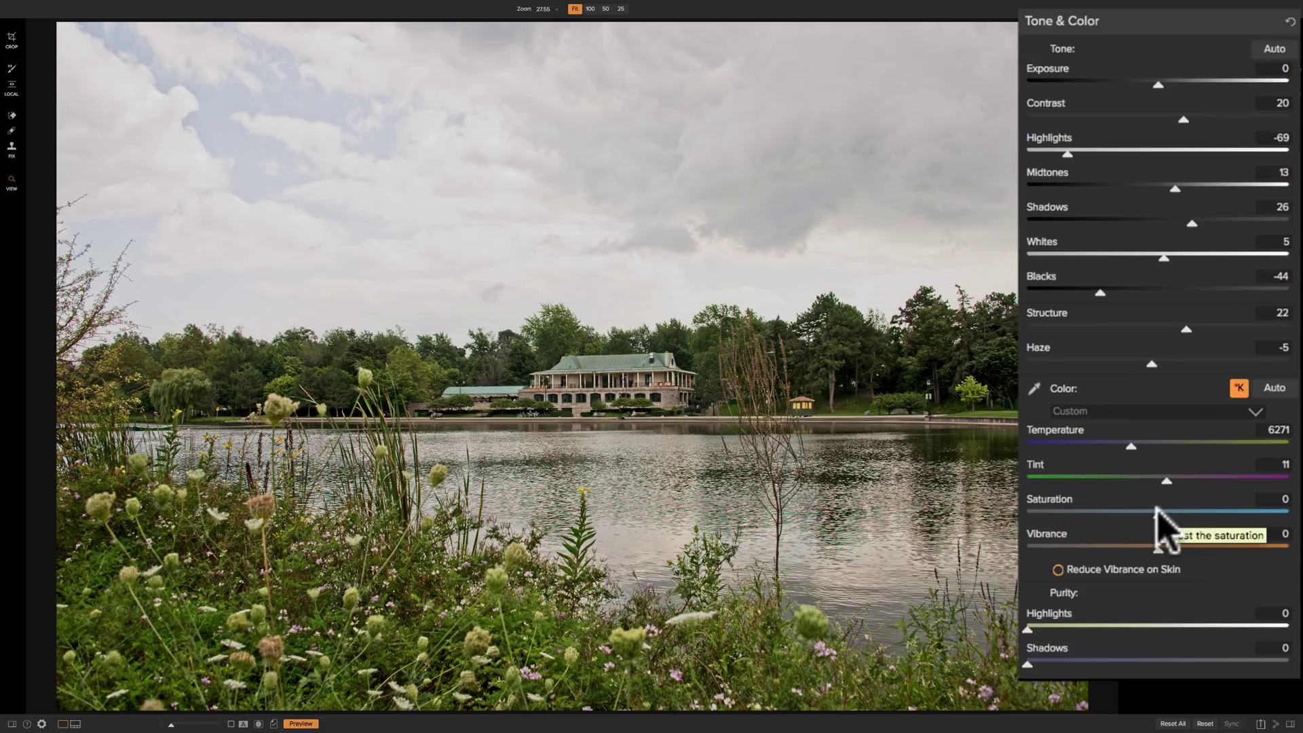
Compare boosted and fully desaturated Saturation, then reset Saturation to 0.
drag(1158, 514, 1249, 511)
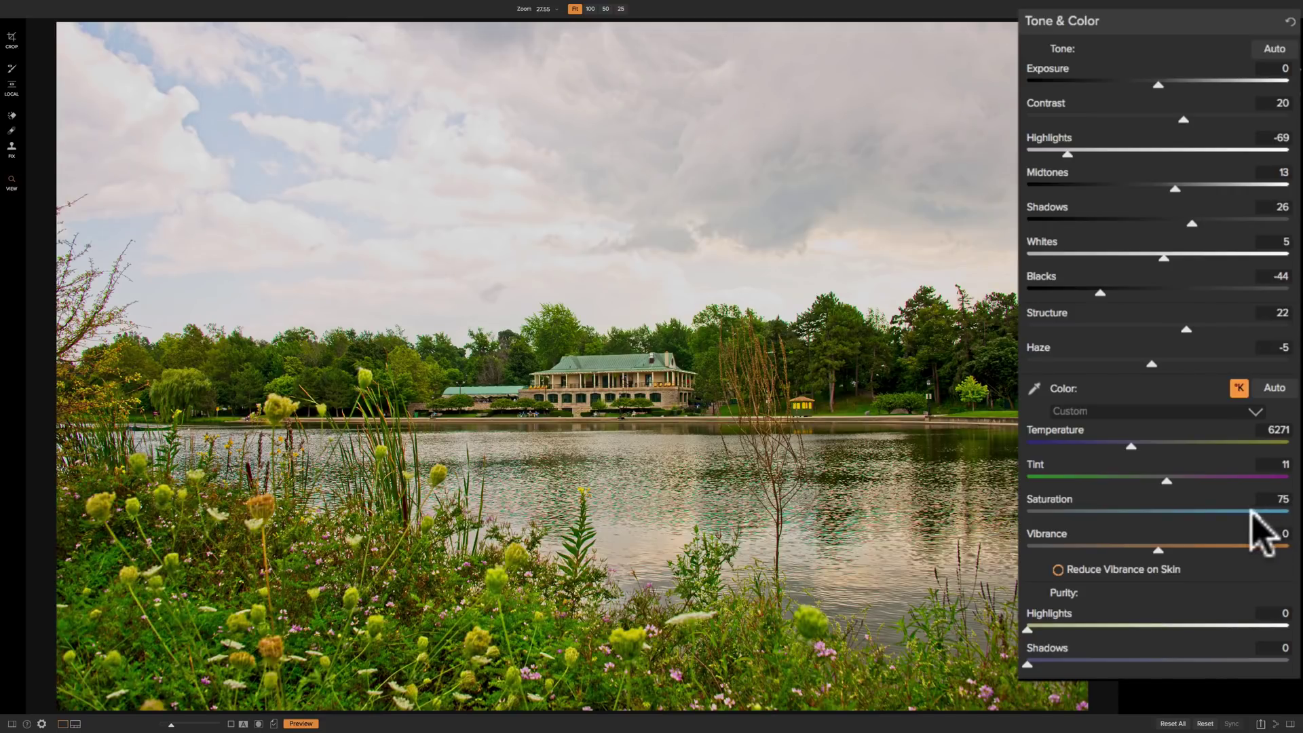
click(1250, 513)
drag(1250, 514, 1293, 514)
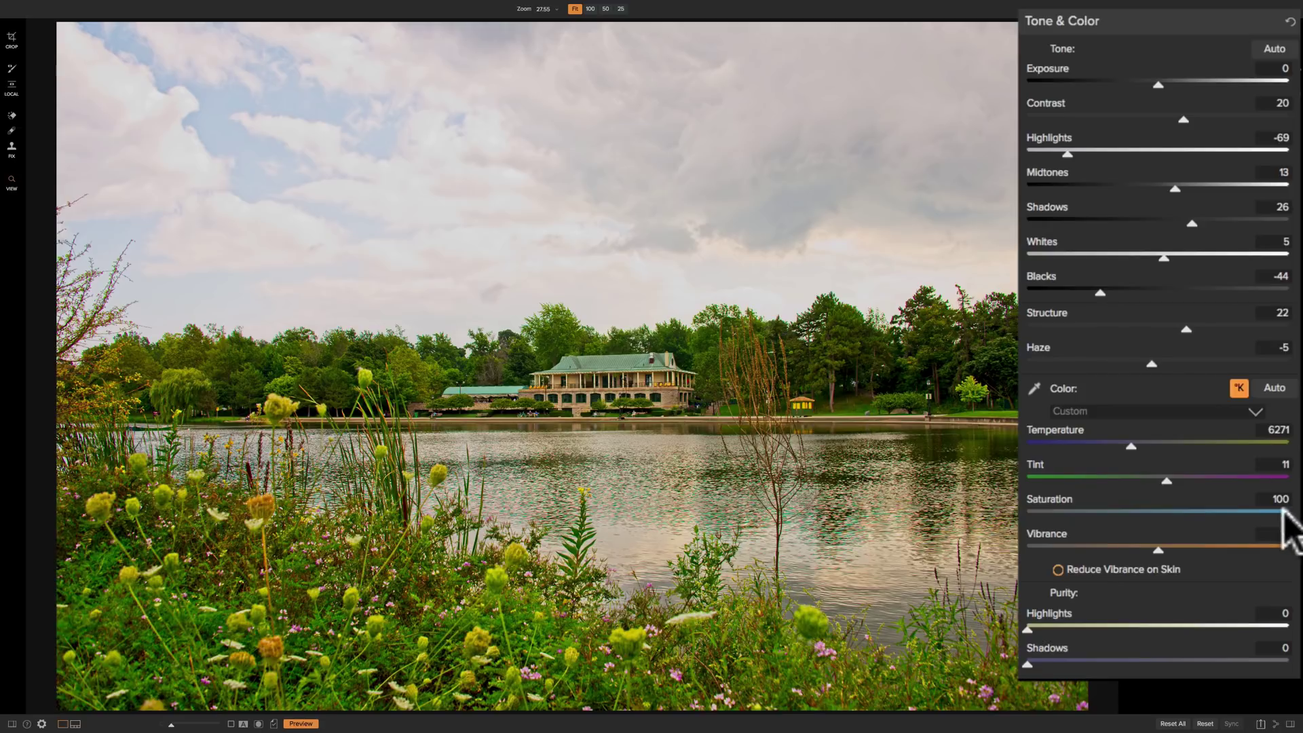
drag(1285, 509, 1028, 514)
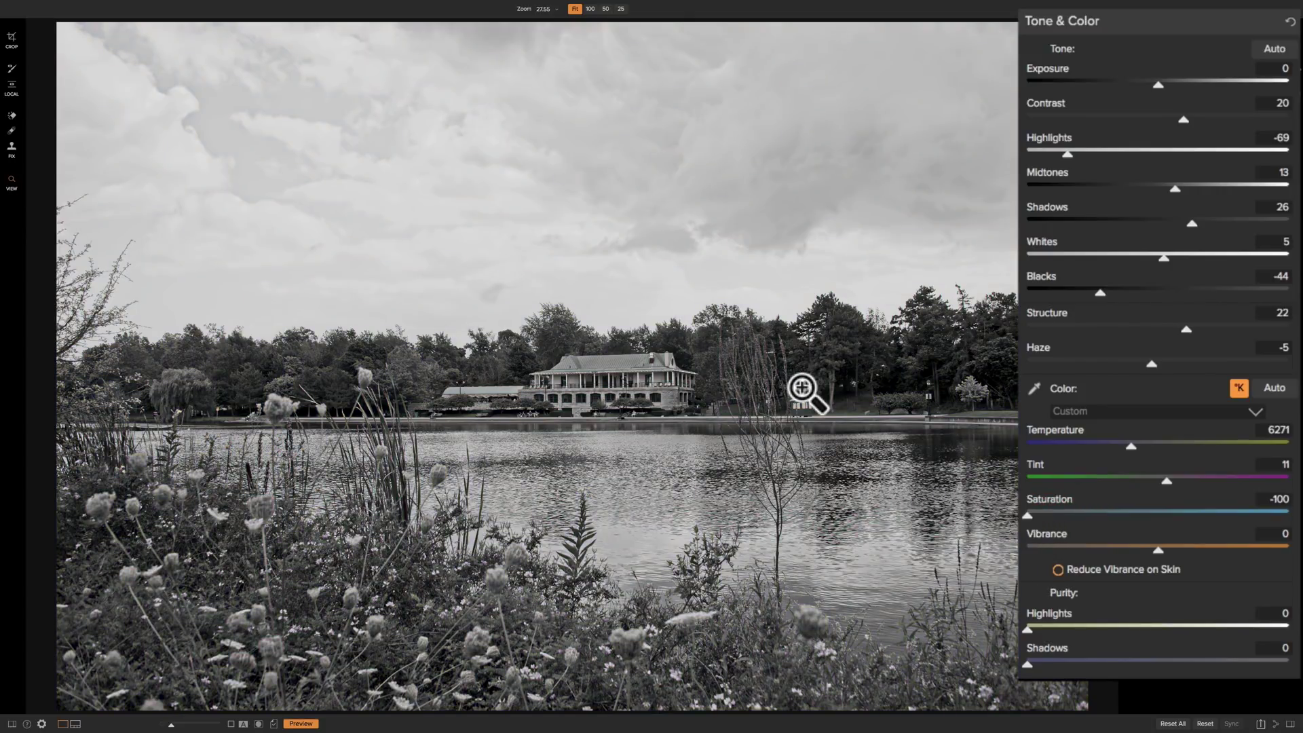
double_click(1054, 499)
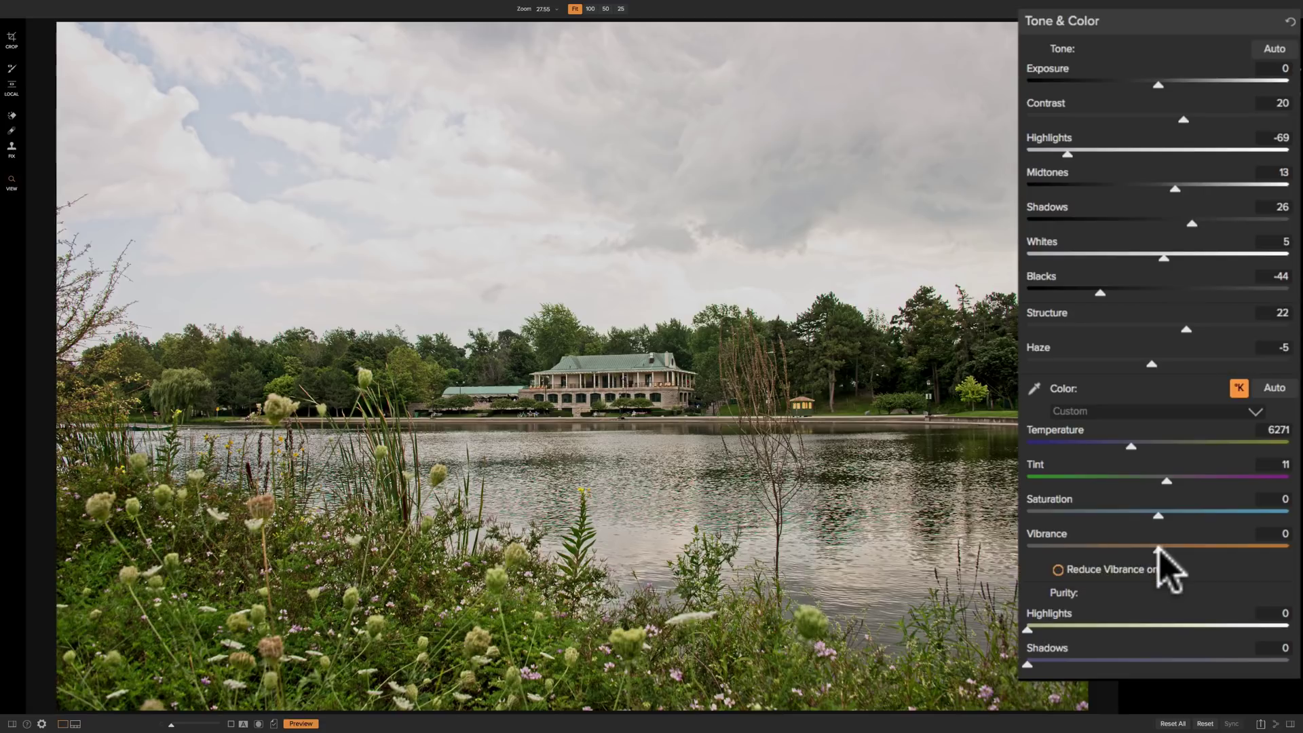
Test Vibrance from a strong boost down to -100, then reset it to 0.
drag(1158, 547, 1095, 551)
drag(1095, 551, 1028, 551)
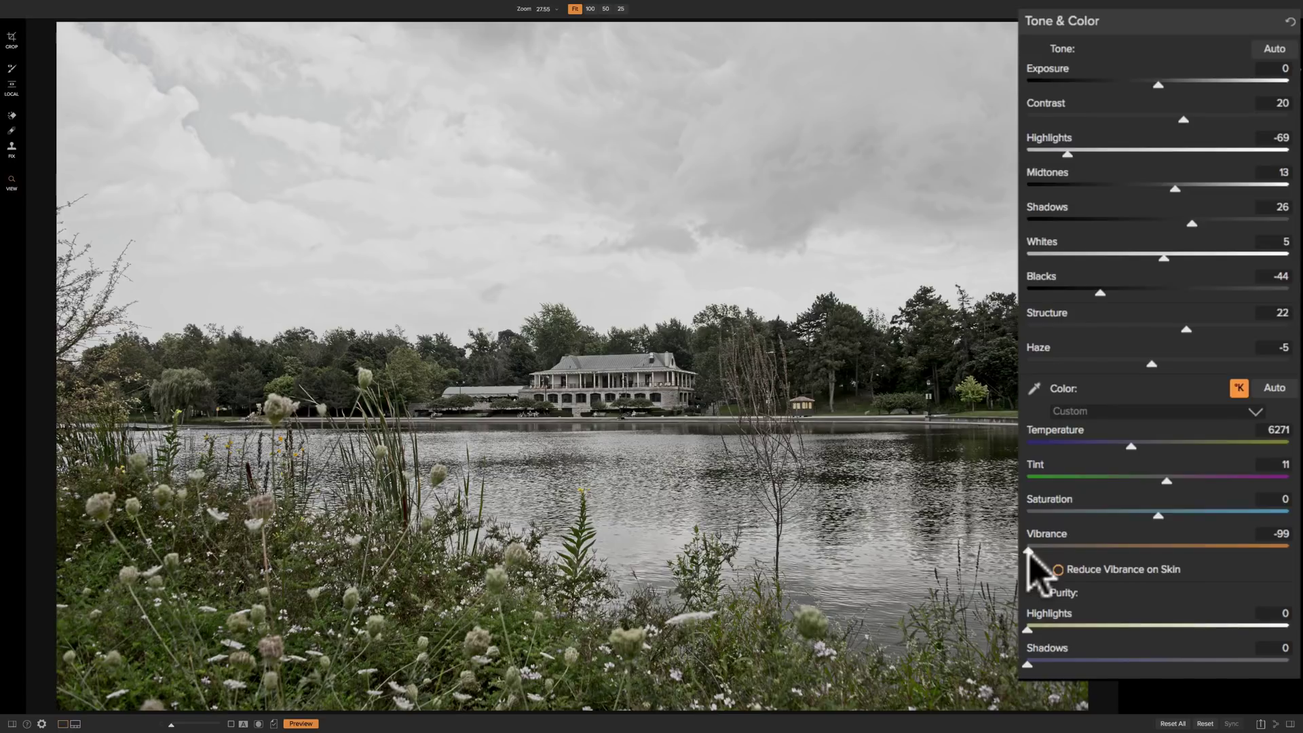
click(1027, 551)
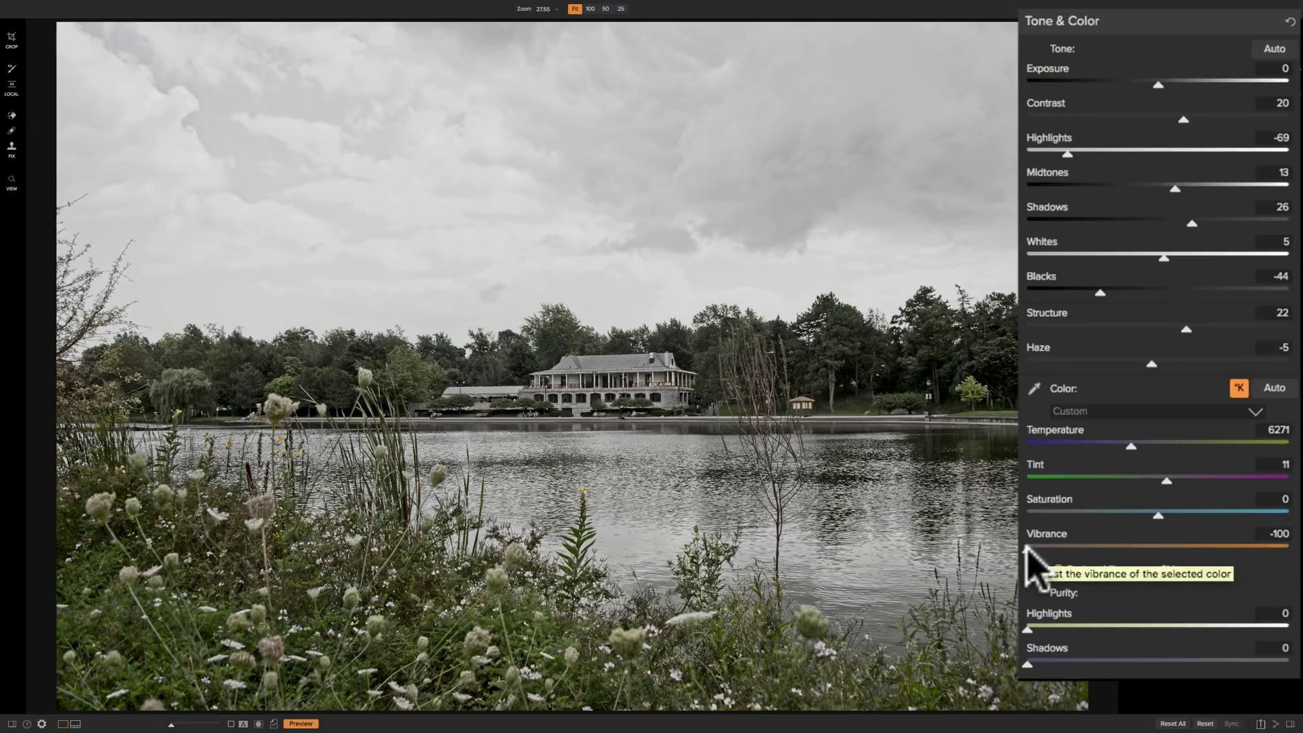
drag(1028, 547, 1092, 550)
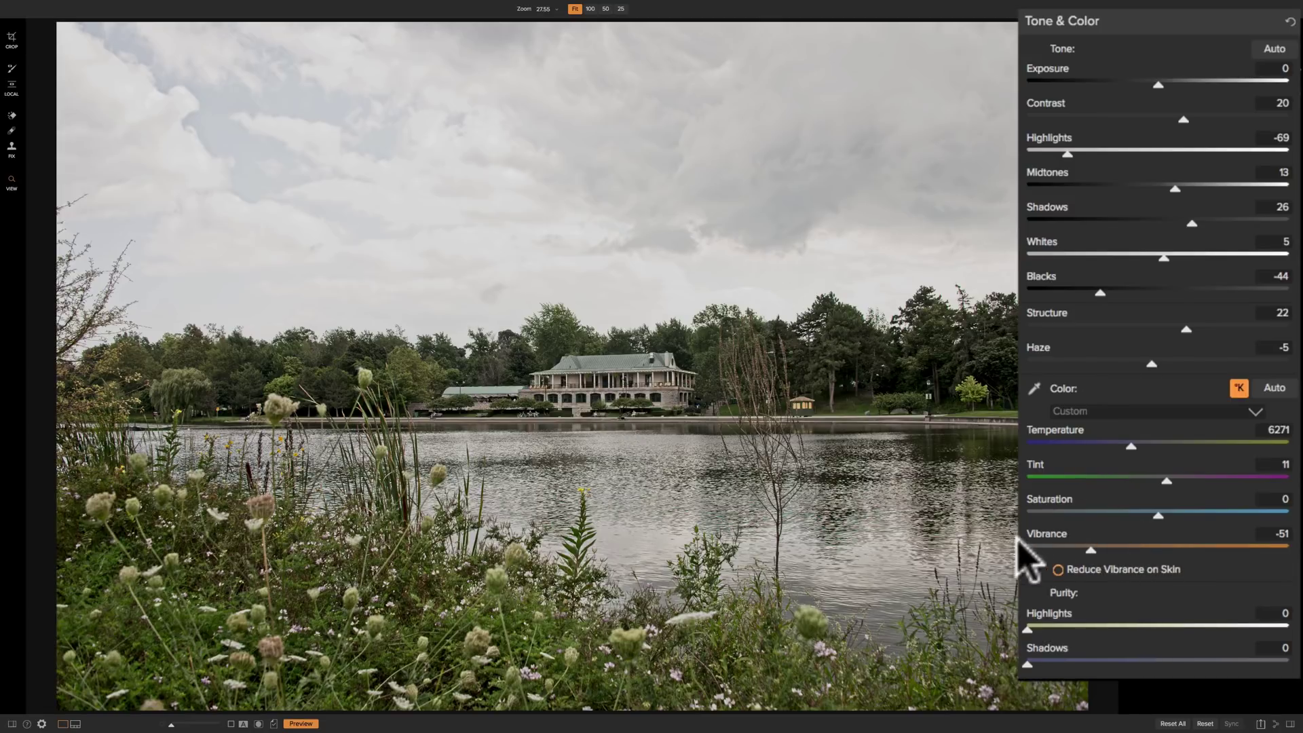
double_click(1040, 534)
Set Vibrance to 14 and enable Reduce Vibrance on Skin.
drag(1154, 546, 1175, 547)
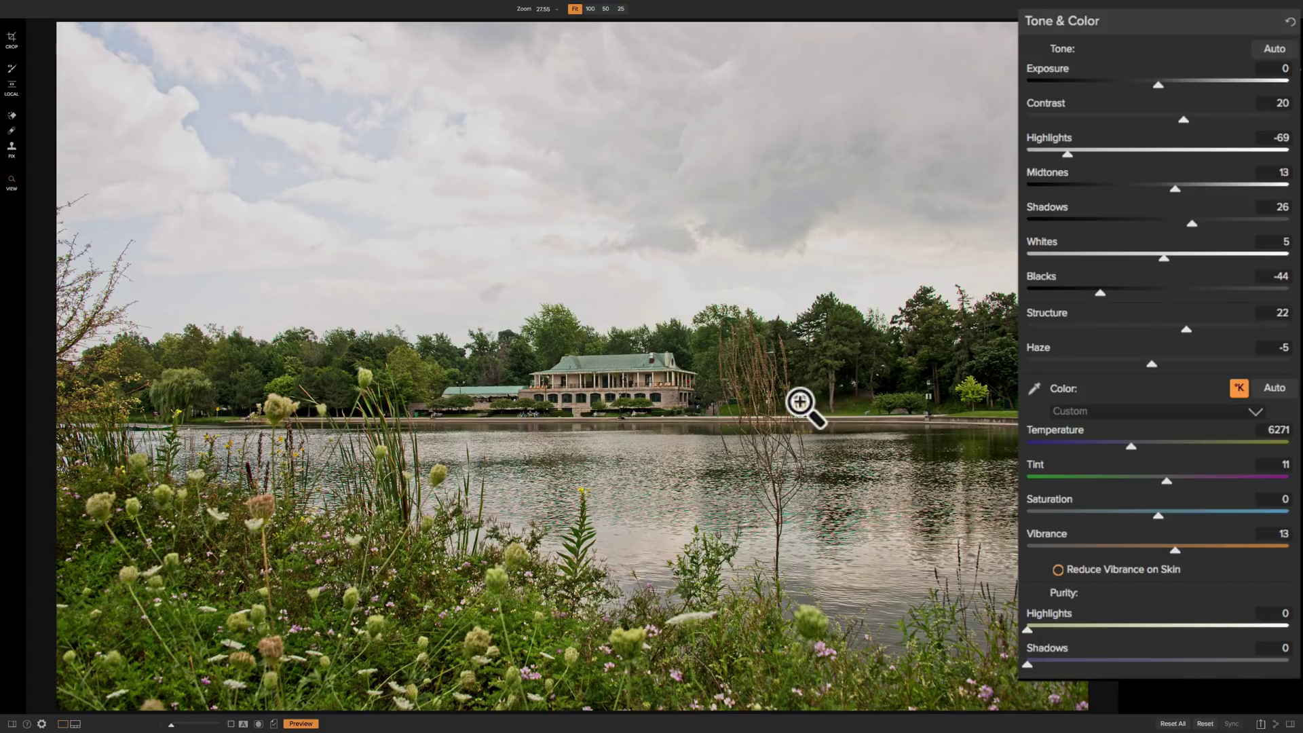
drag(1177, 549, 1184, 548)
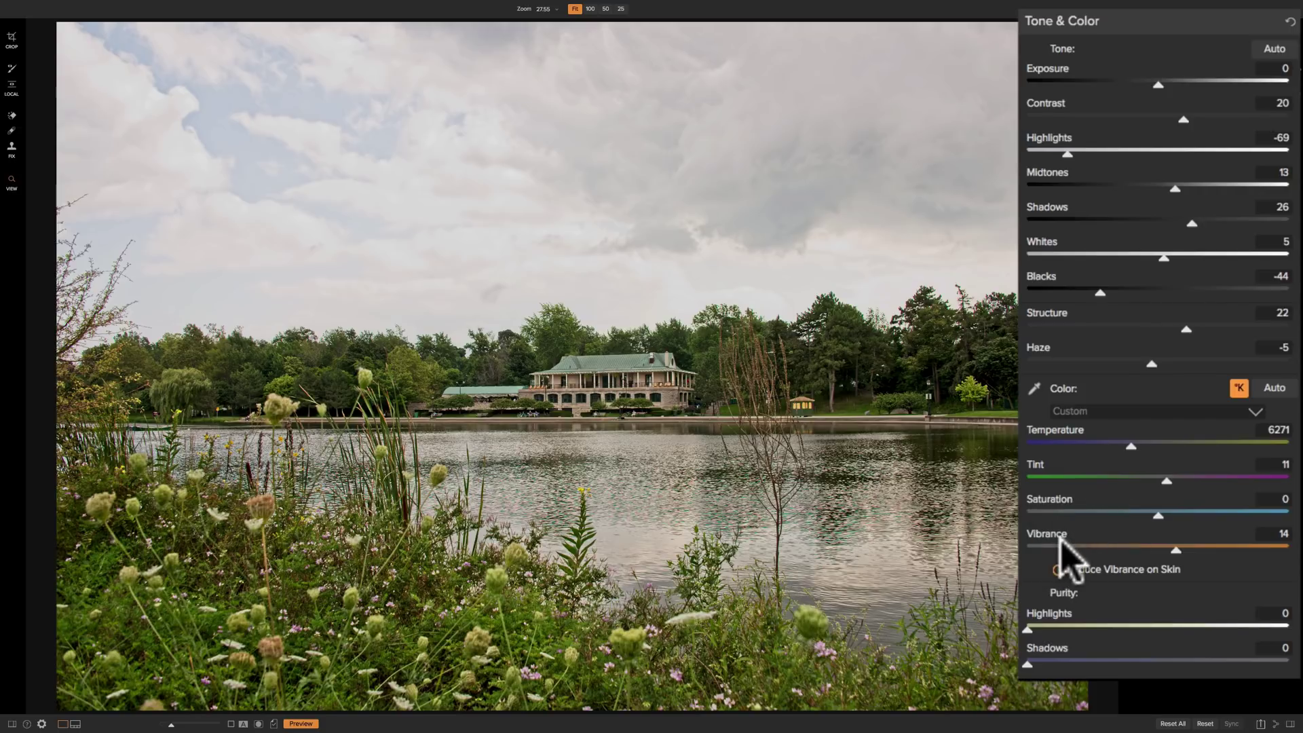
click(1059, 572)
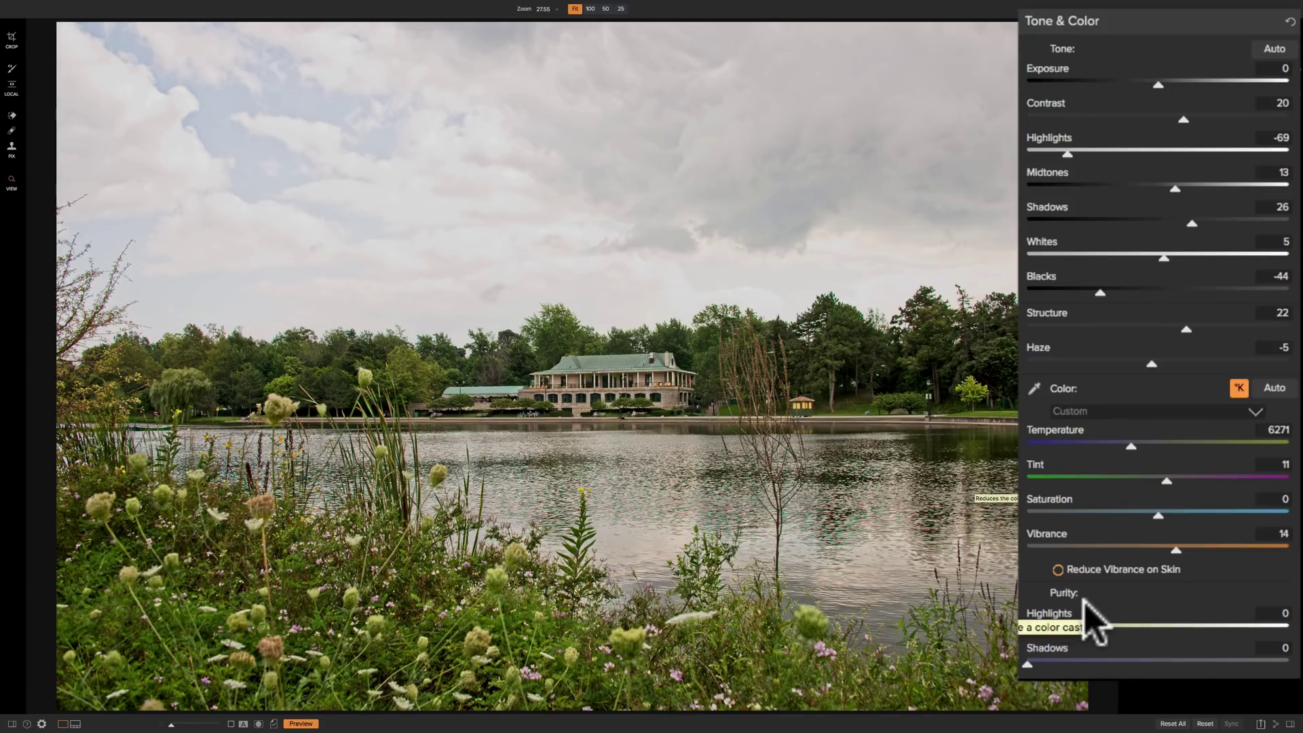
Max out Saturation and Vibrance at 100 and raise Purity Highlights to 100.
click(1161, 516)
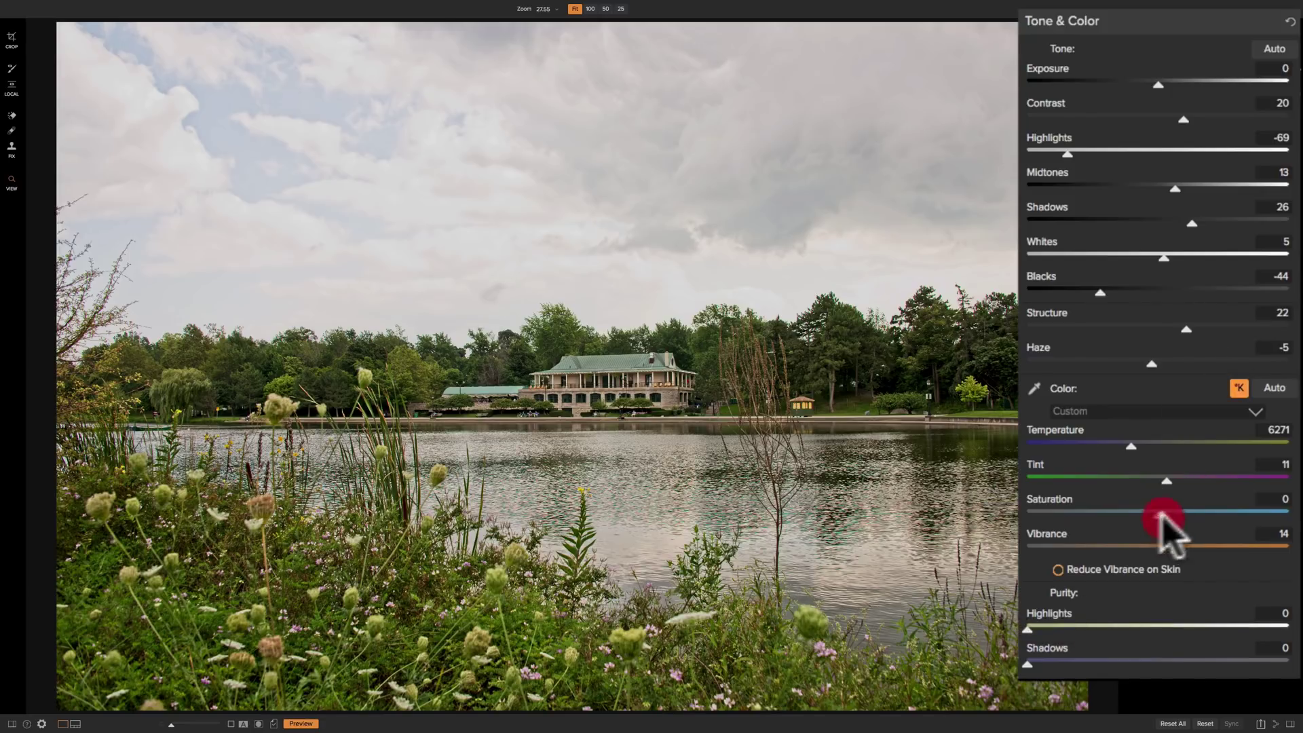
drag(1162, 514, 1289, 516)
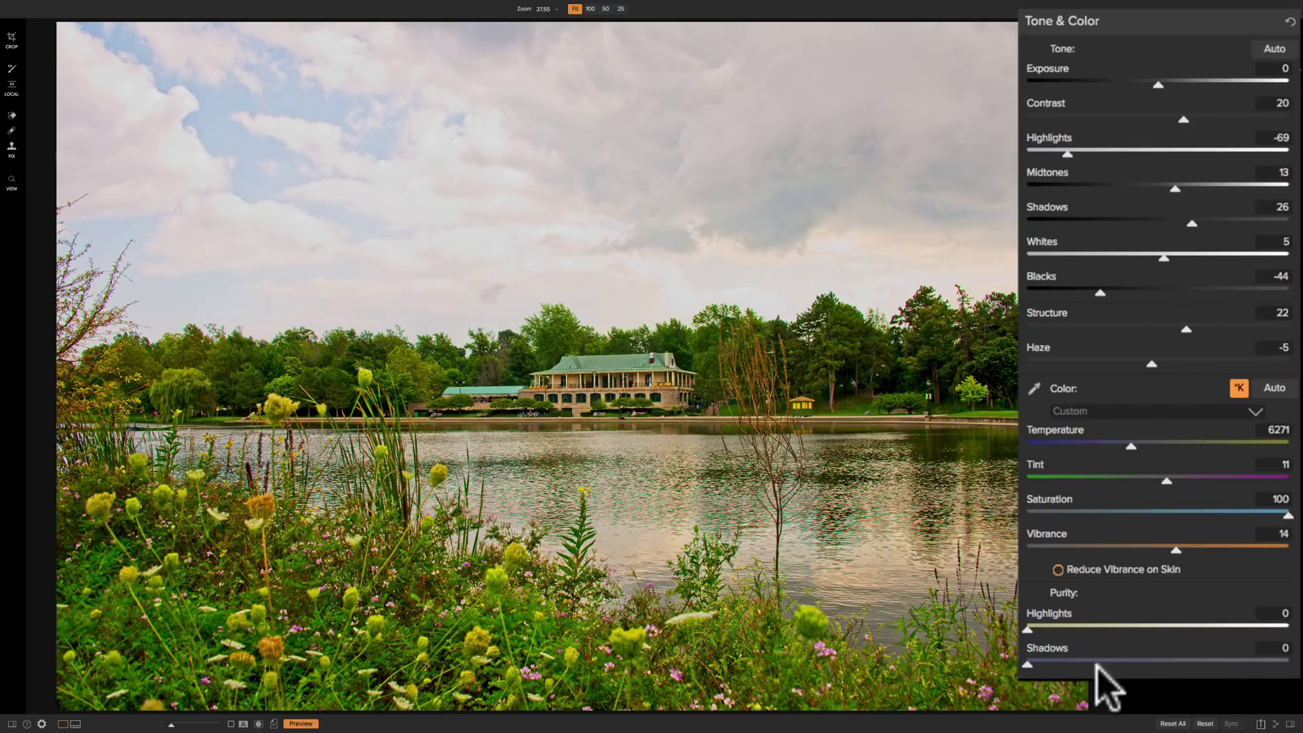
drag(1174, 547, 1288, 547)
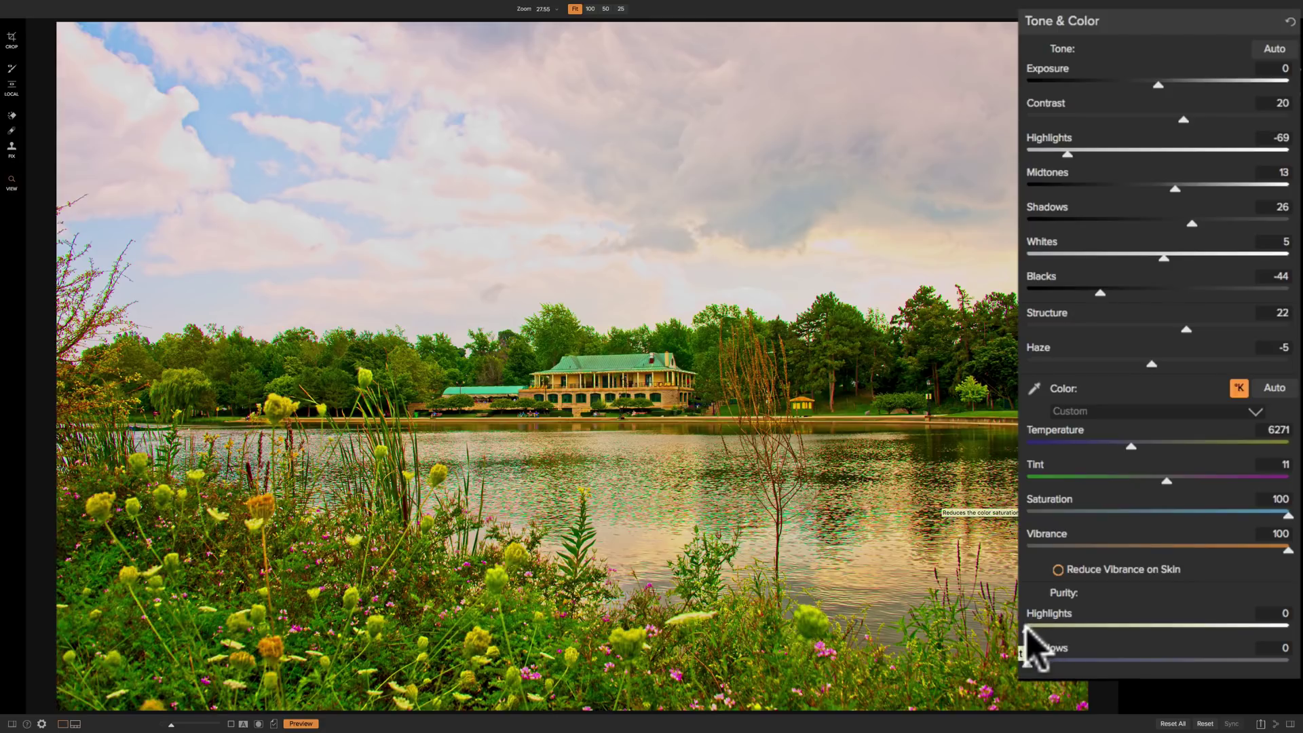
drag(1027, 630, 1289, 632)
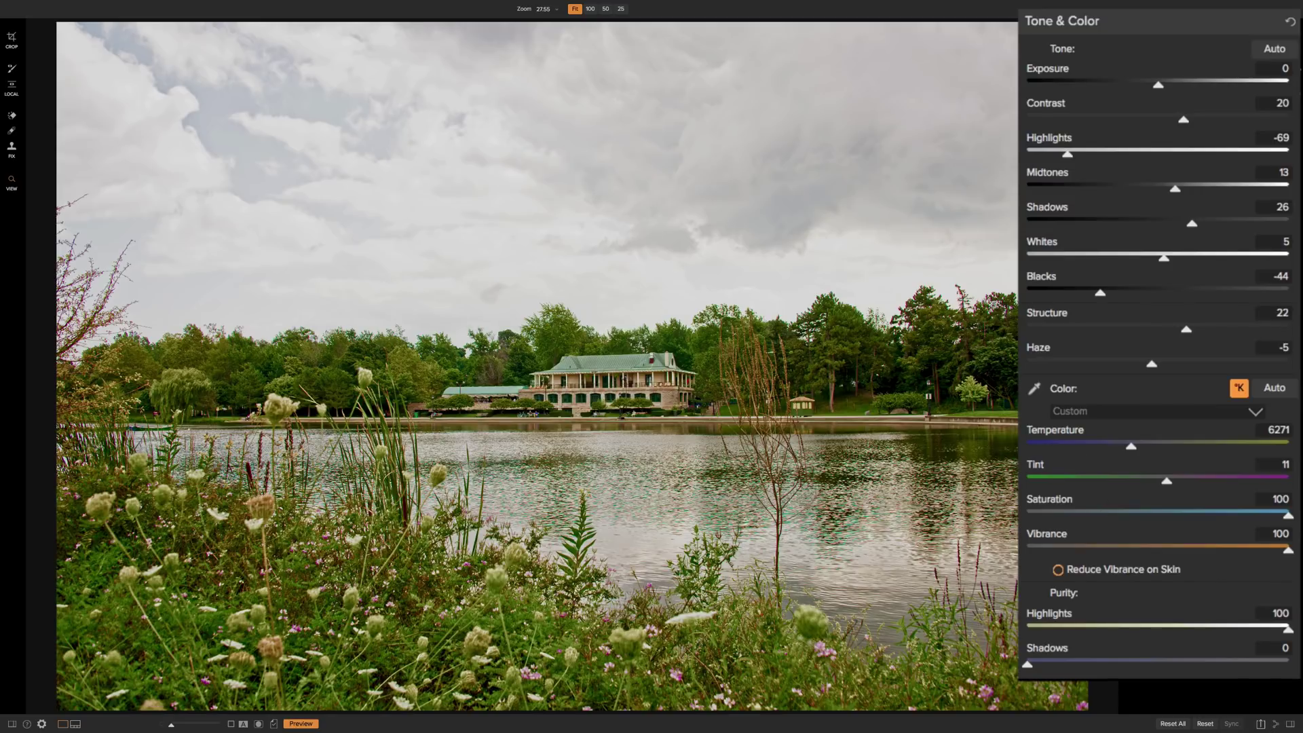
Reset Purity Highlights to 0, try a Purity Shadows boost, then reset it to 0.
double_click(1061, 617)
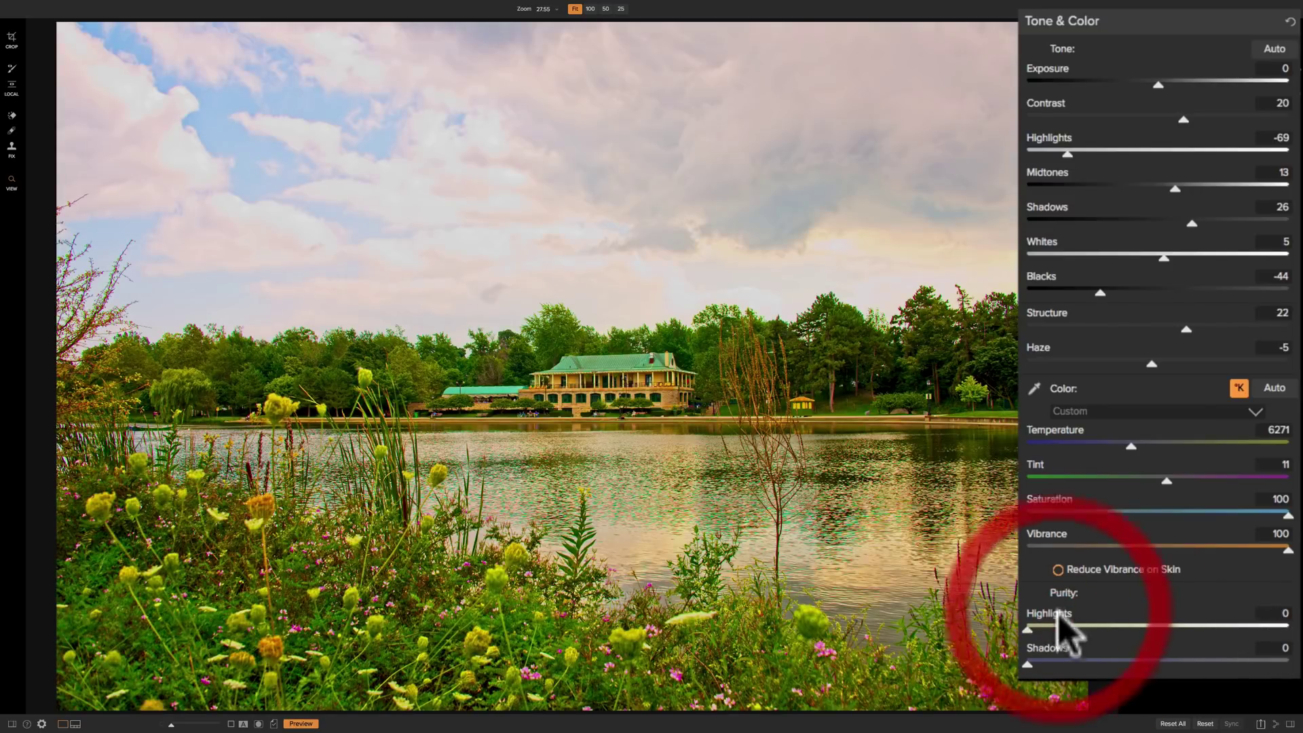
drag(1028, 664, 1298, 660)
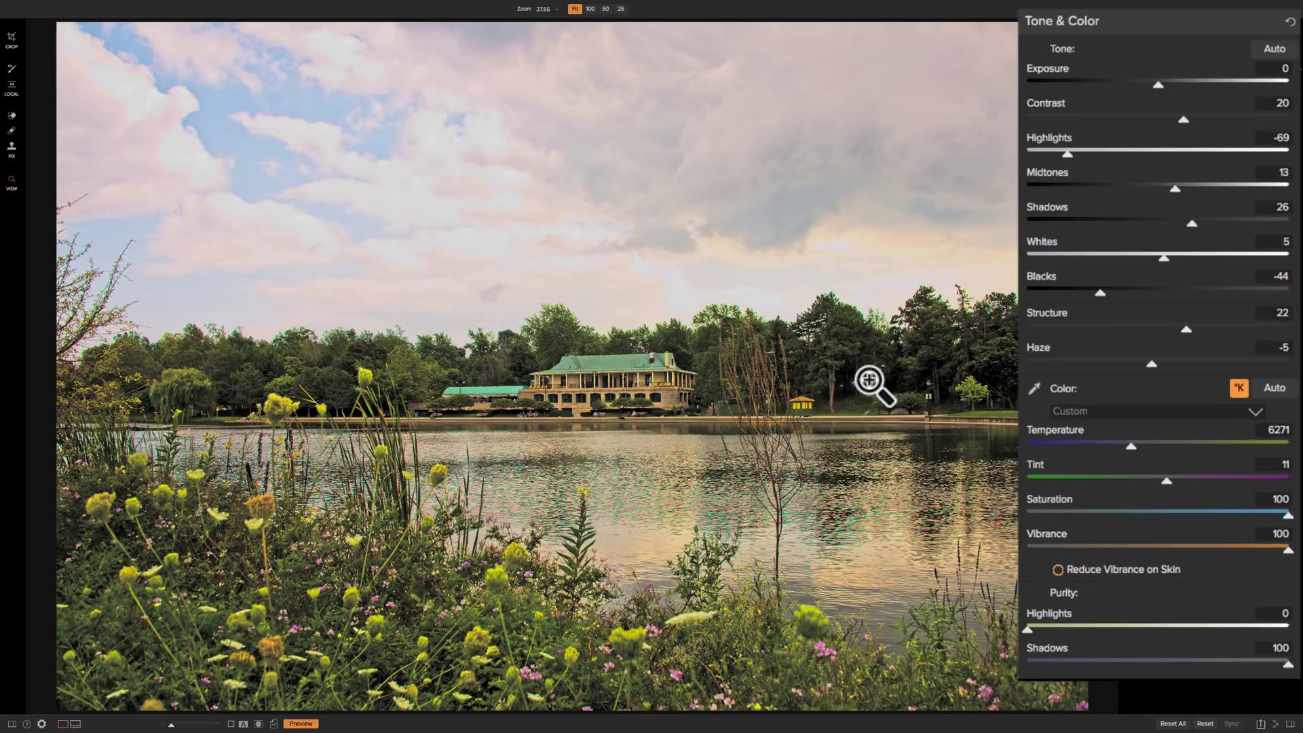
double_click(1044, 655)
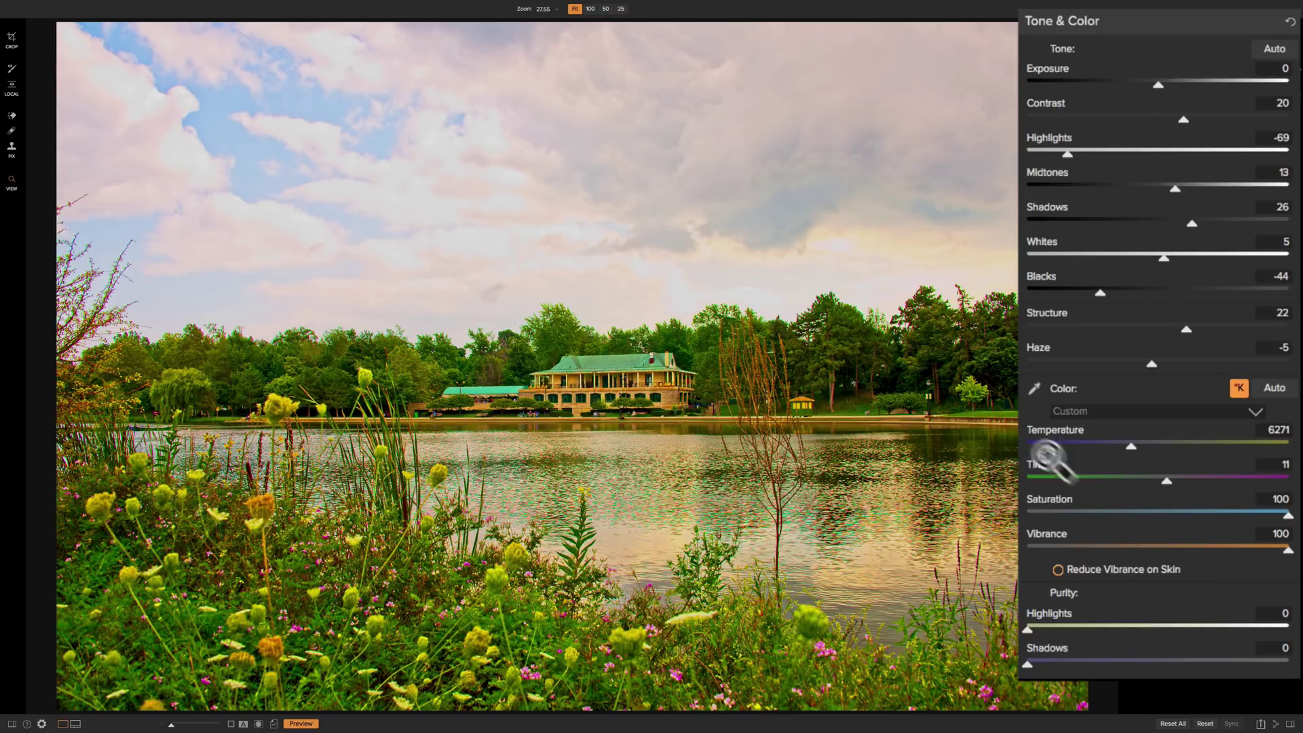
Reset Saturation to 0, set Vibrance to 14, and collapse the Tone & Color panel.
double_click(1049, 500)
double_click(1040, 533)
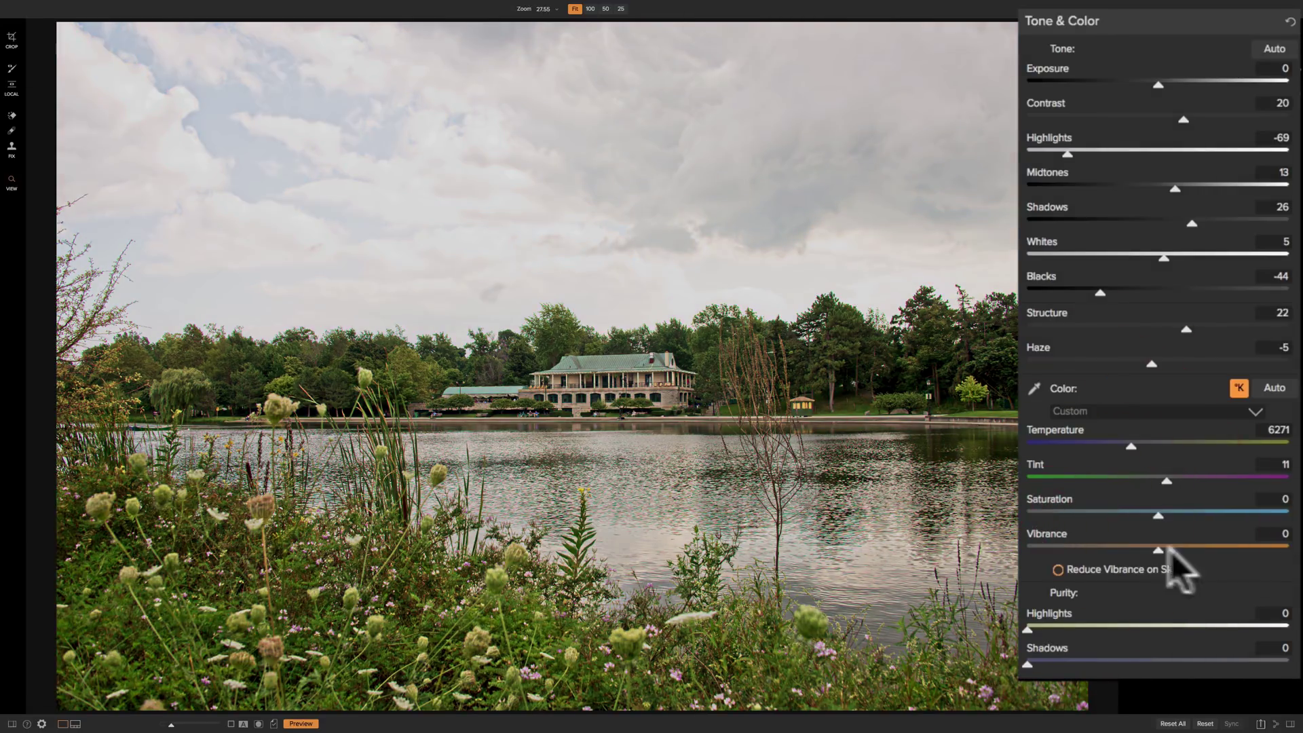
drag(1174, 547, 1176, 549)
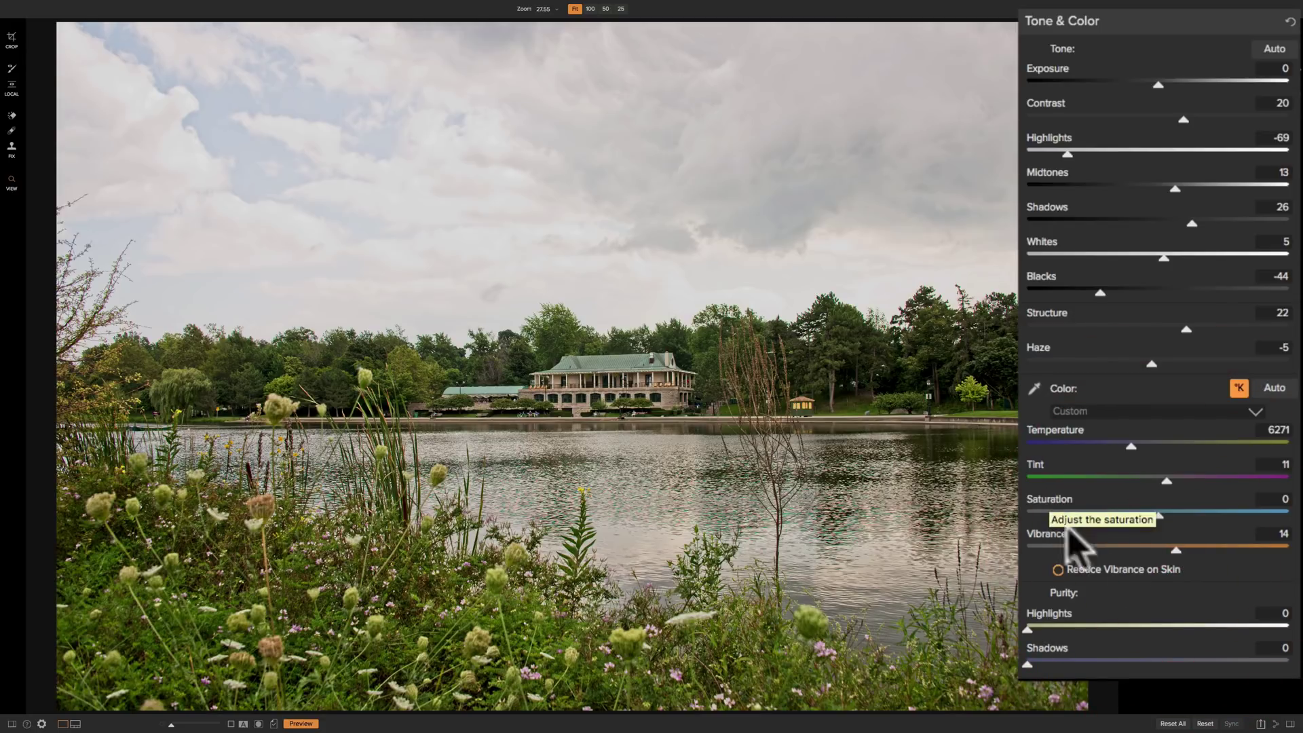
click(1184, 16)
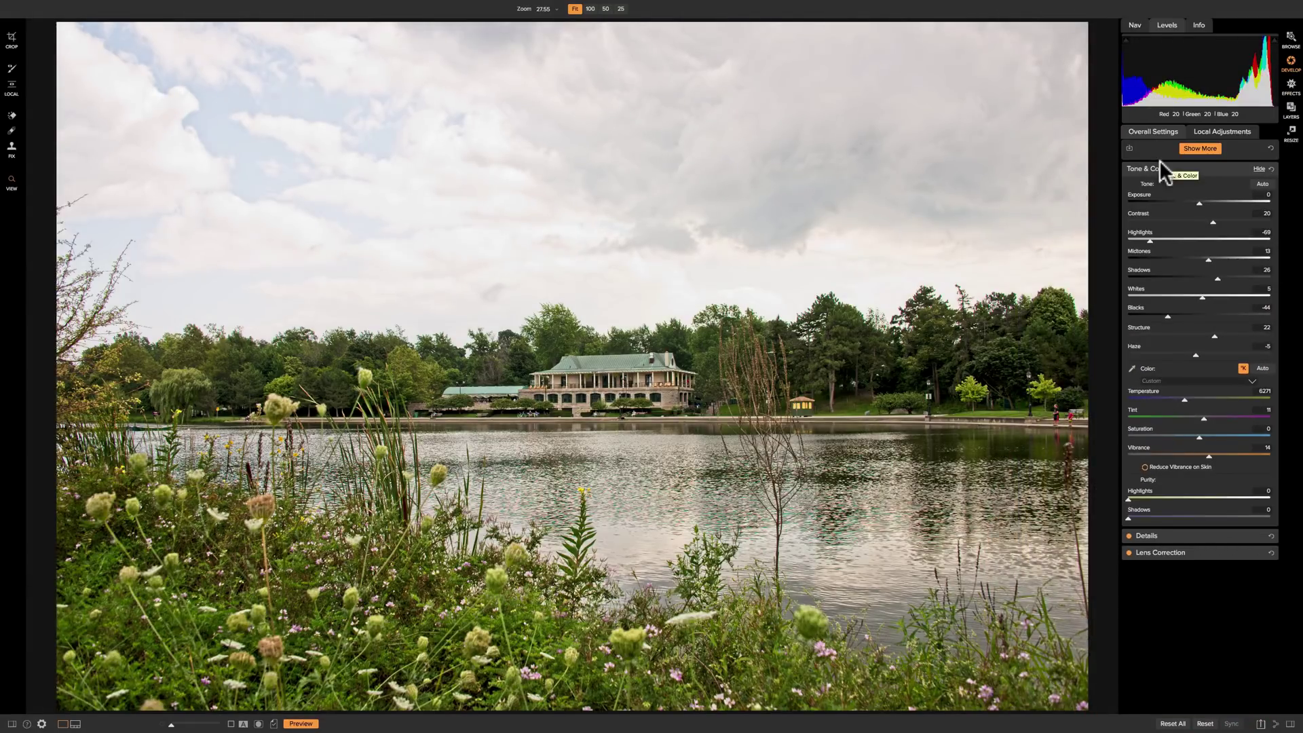